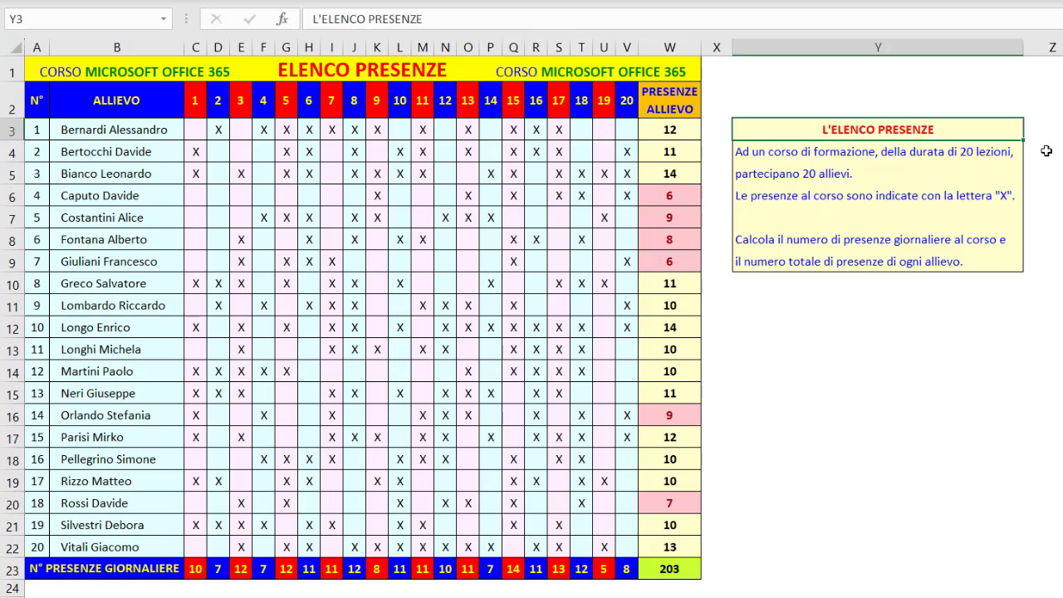
# Recalculate the sheet, and examine the index, val1 and val2 arguments of the SCEGLI formula in cell C3
pyautogui.press('F9')
pyautogui.press('F9')
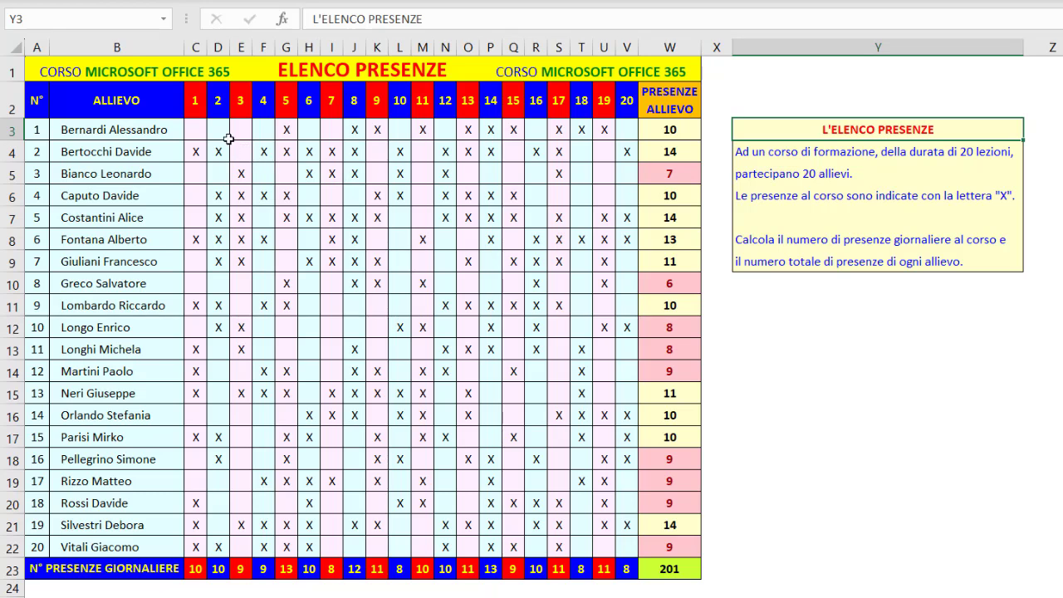
pyautogui.click(193, 133)
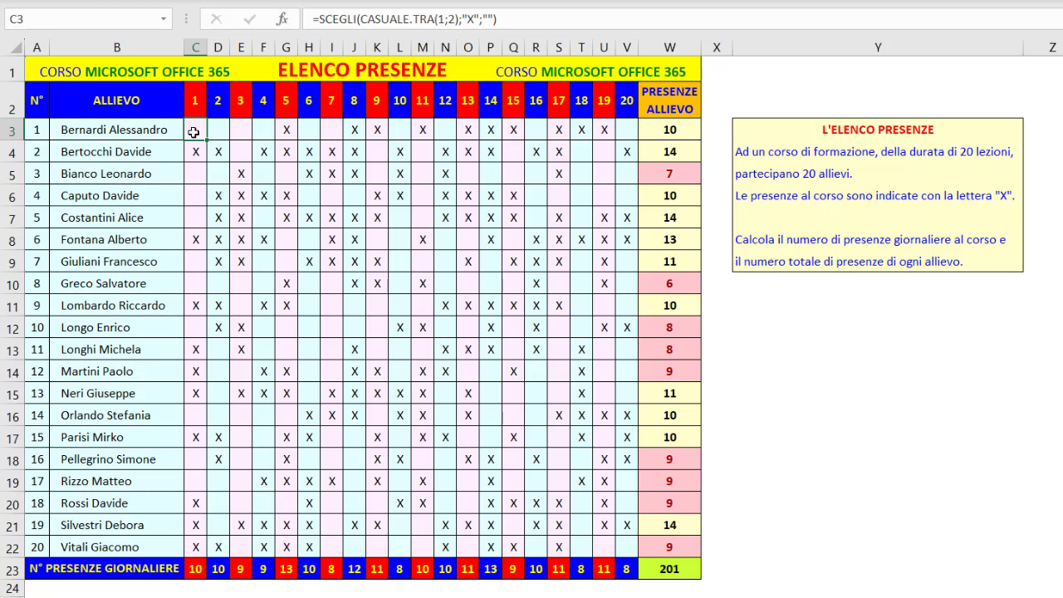
pyautogui.click(398, 18)
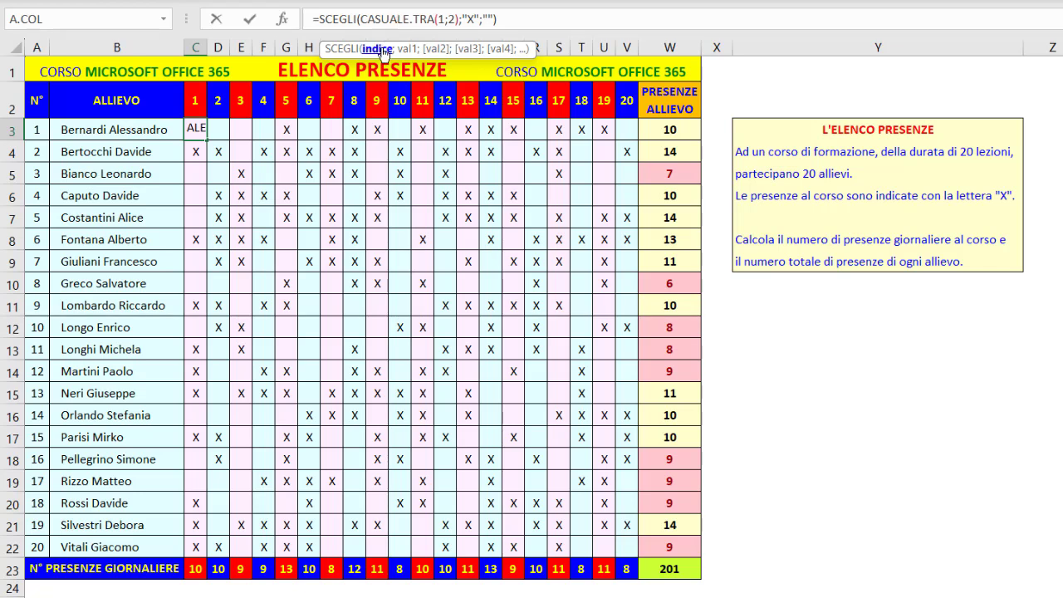
pyautogui.click(381, 50)
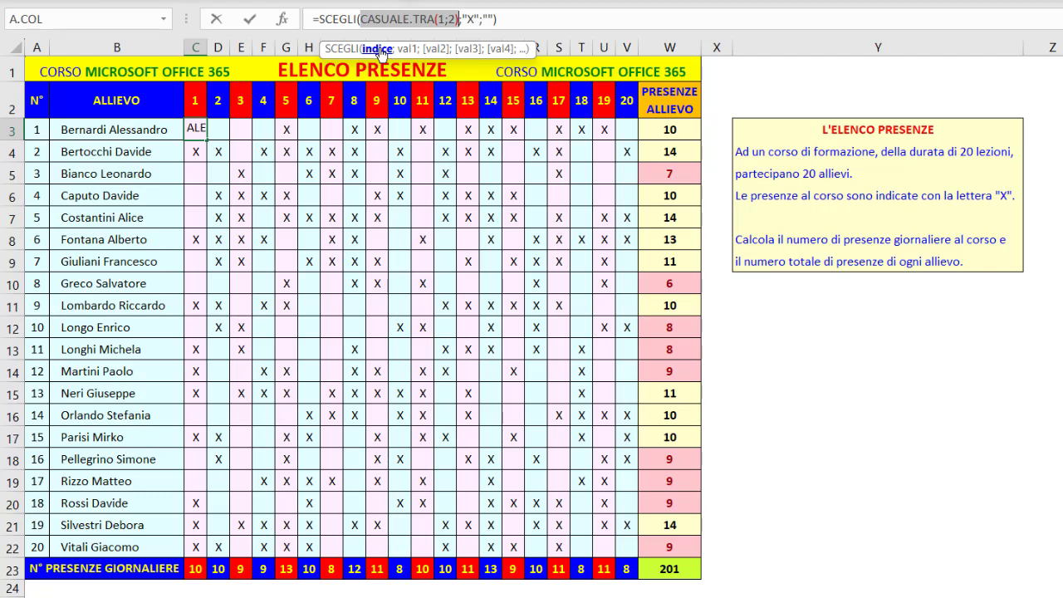
pyautogui.click(406, 51)
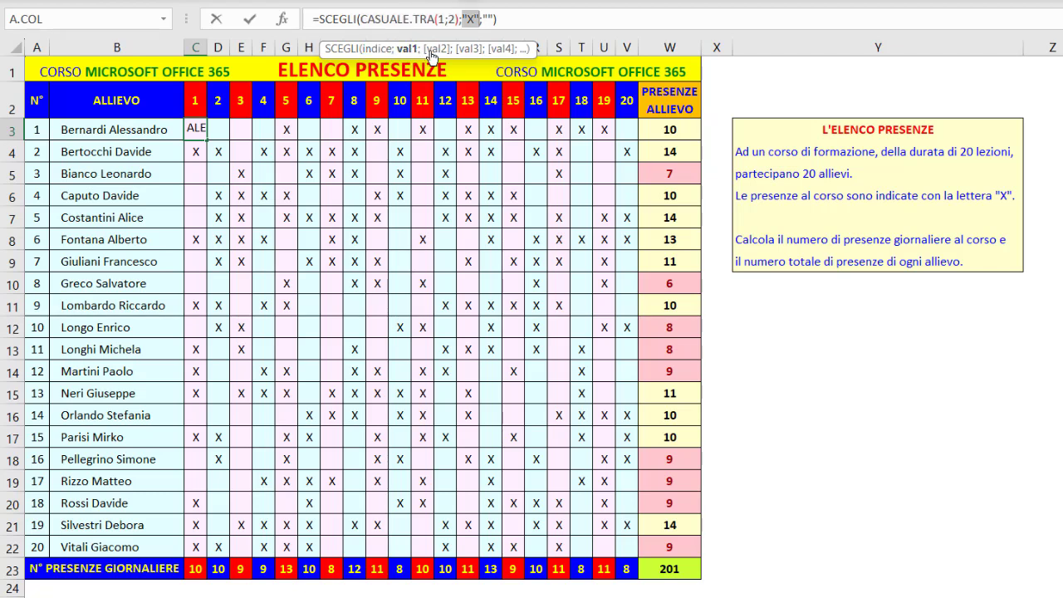
pyautogui.click(434, 50)
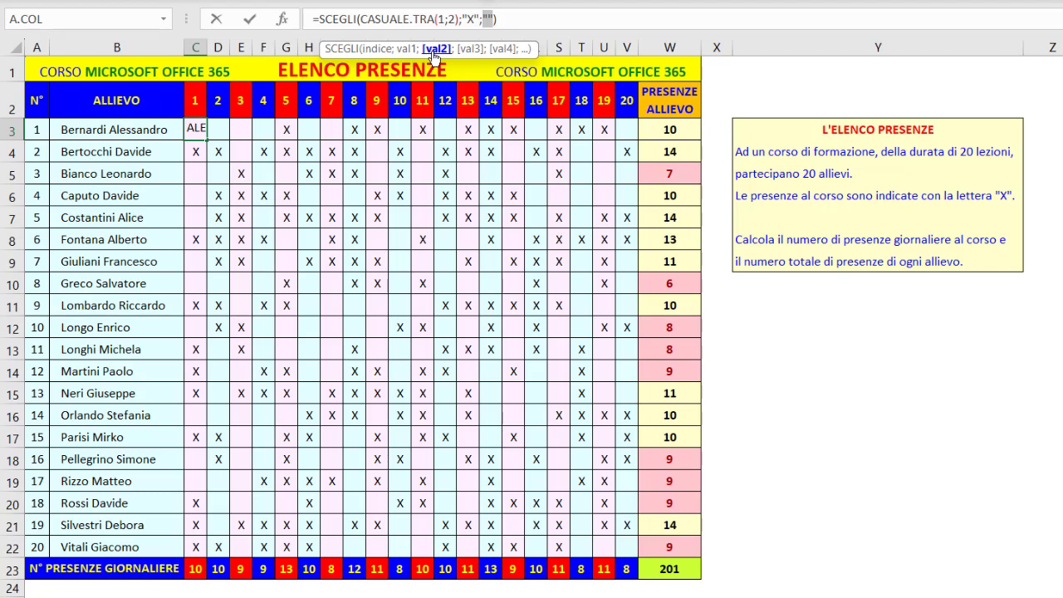
pyautogui.hotkey('ctrl', 'Return')
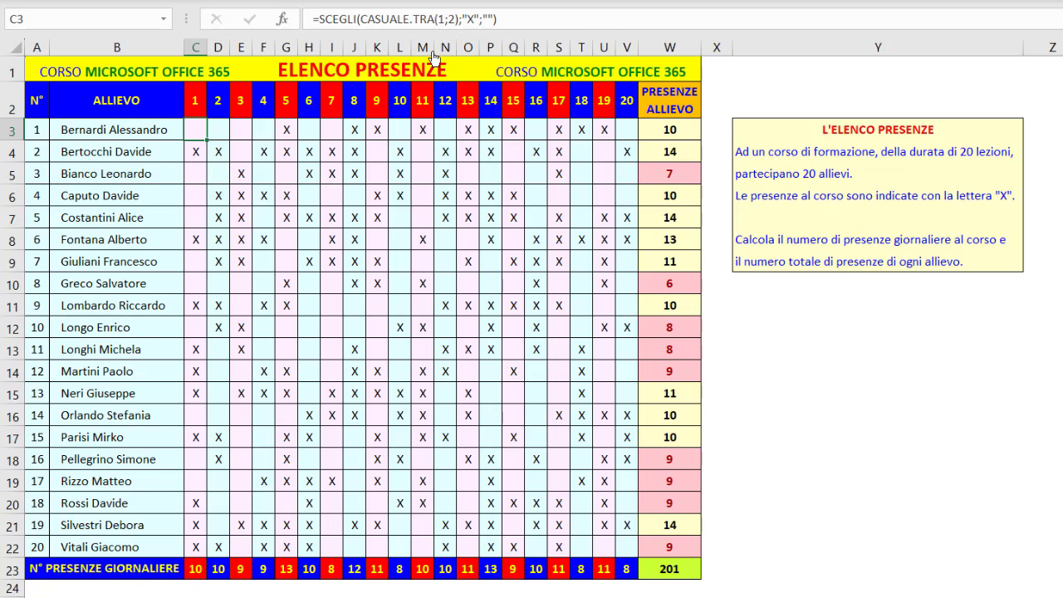
# Recalculate the sheet several times to regenerate the random attendance marks and observe how the totals respond
pyautogui.press('F9')
pyautogui.press('F9')
pyautogui.press('F9')
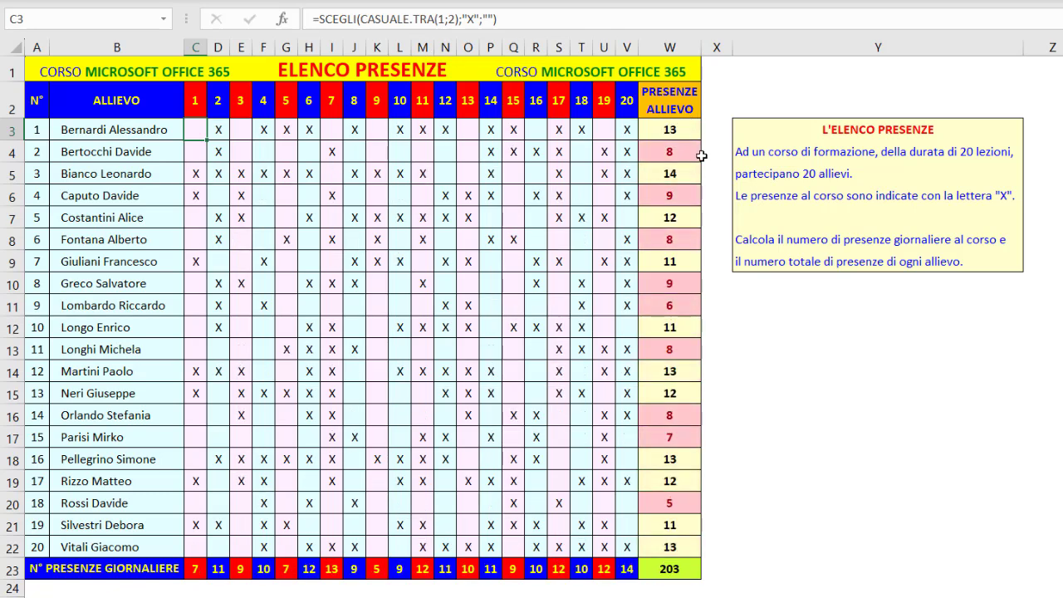
pyautogui.press('F9')
pyautogui.press('F9')
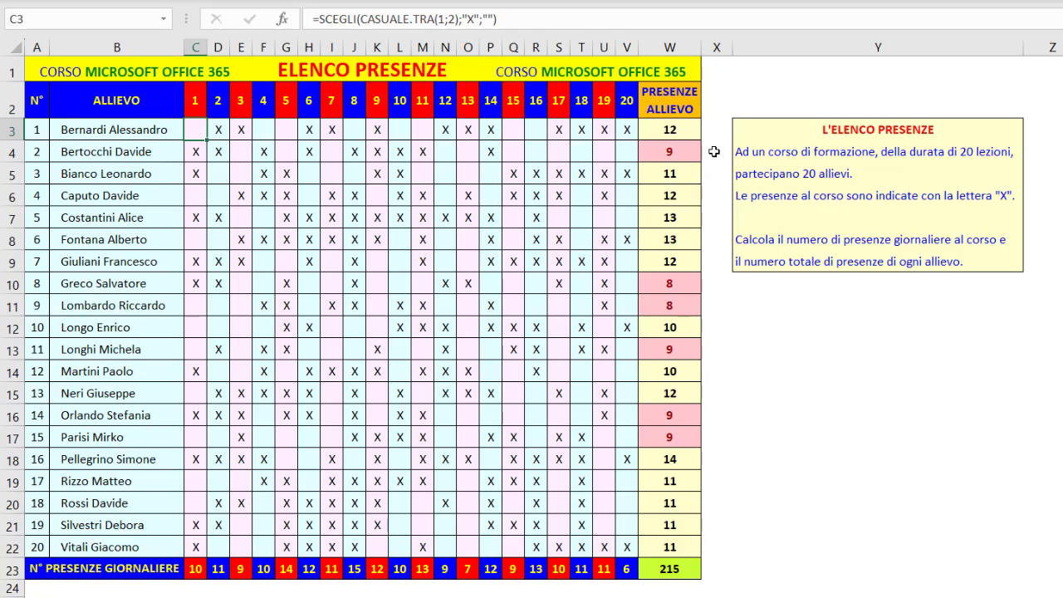
# On the next sheet, count lesson 1 attendances in C23 with CONTA.SE, using range C3:C22 and criterion X
pyautogui.hotkey('ctrl', 'pagedown')
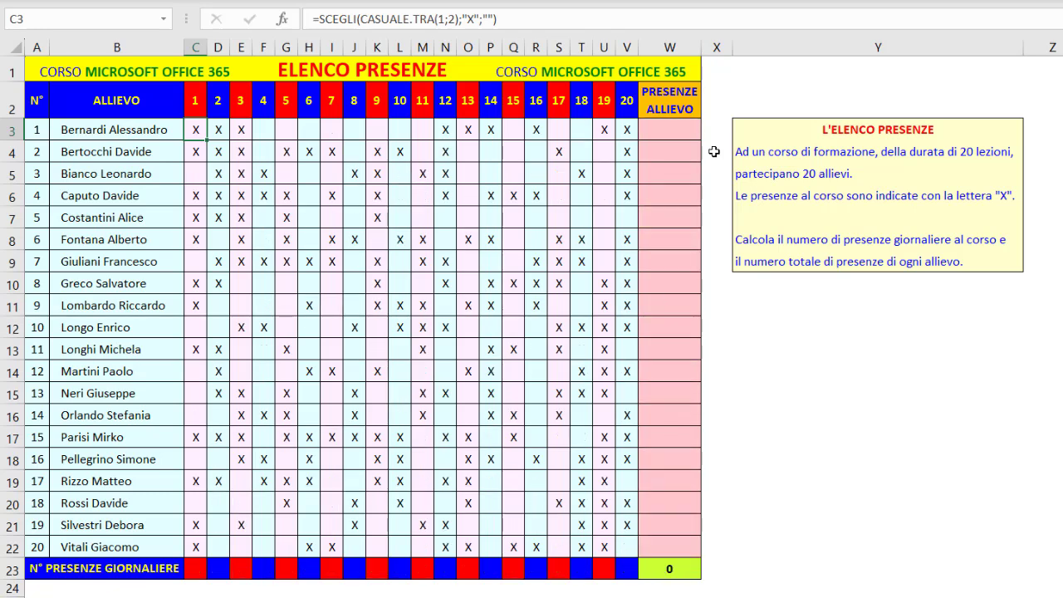
pyautogui.click(196, 567)
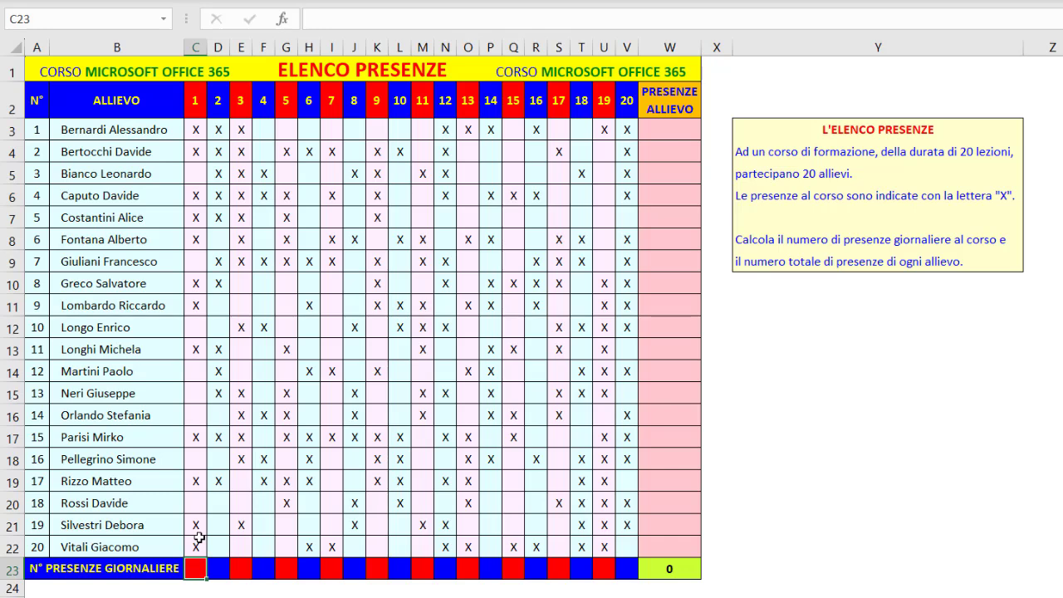
pyautogui.write('=CONT')
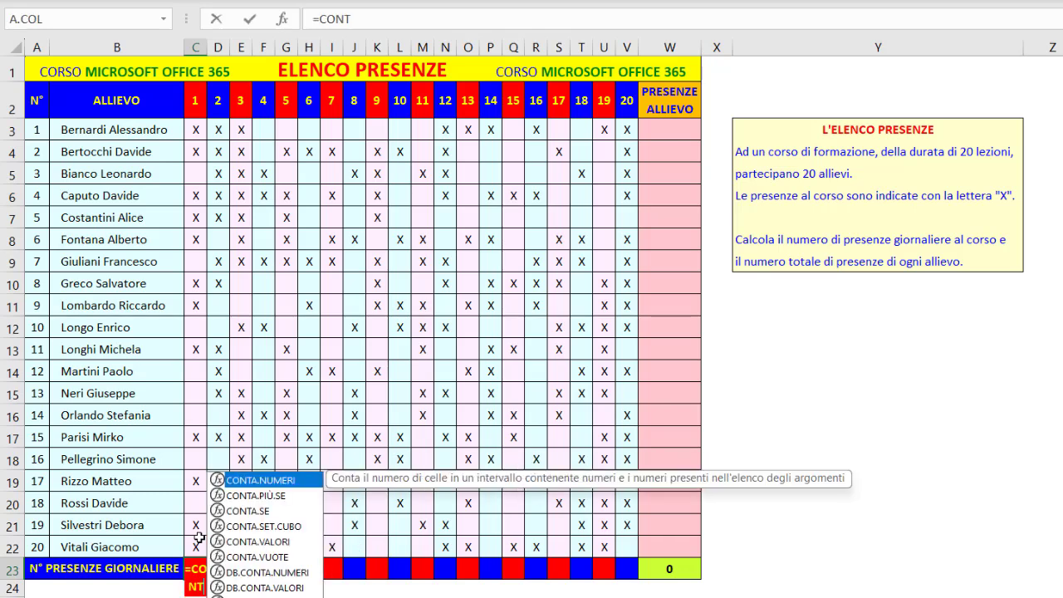
pyautogui.doubleClick(245, 512)
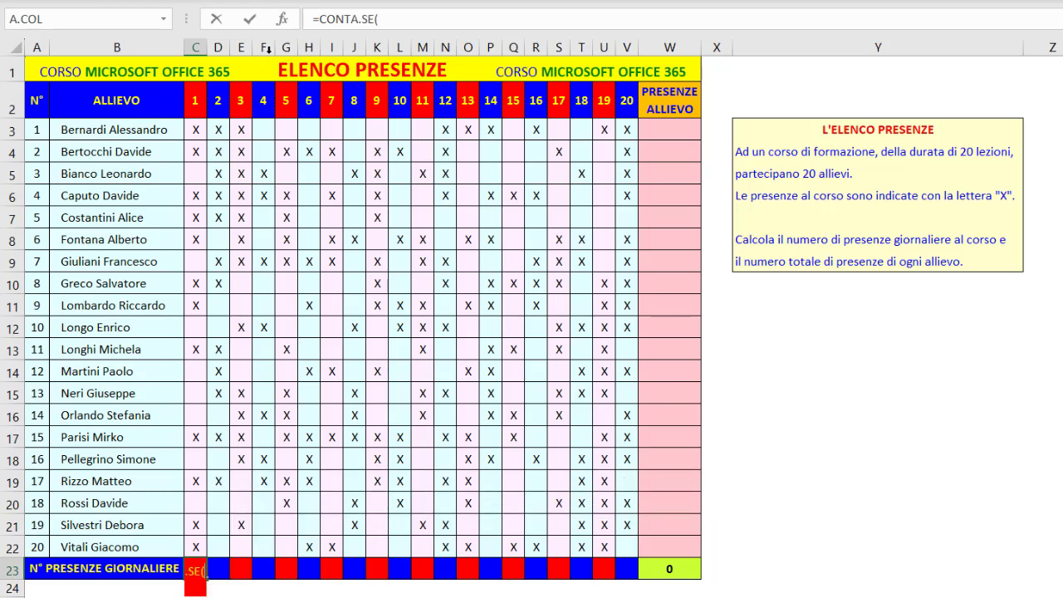
pyautogui.click(283, 19)
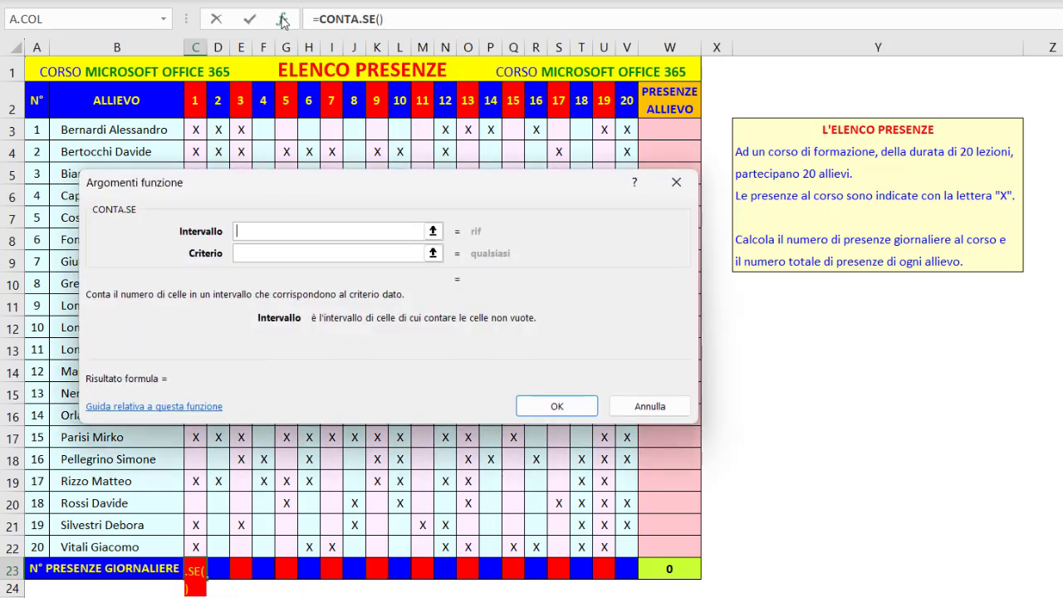
pyautogui.click(247, 253)
pyautogui.click(246, 230)
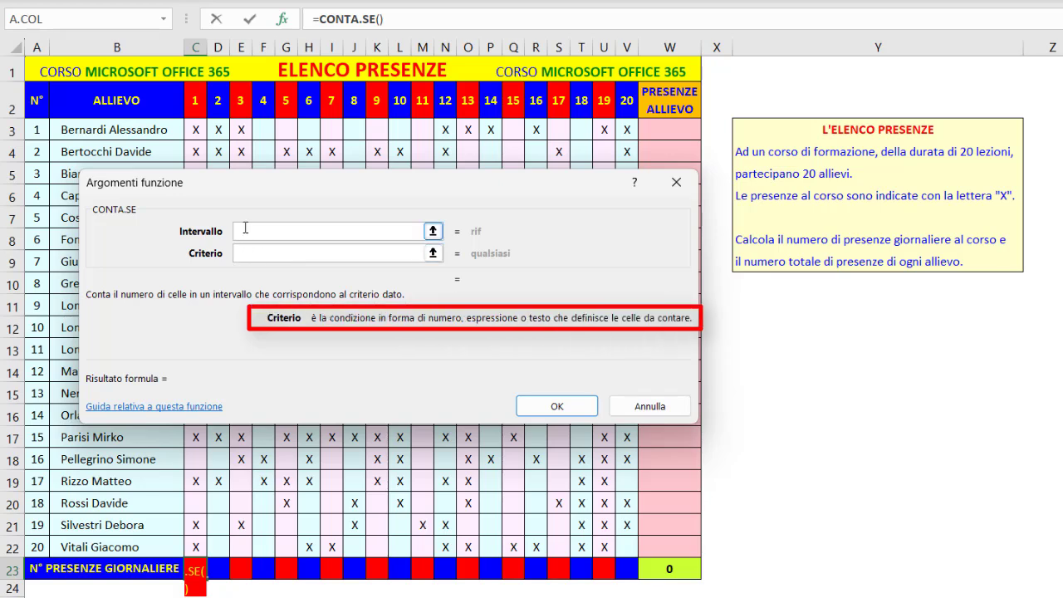
pyautogui.click(244, 236)
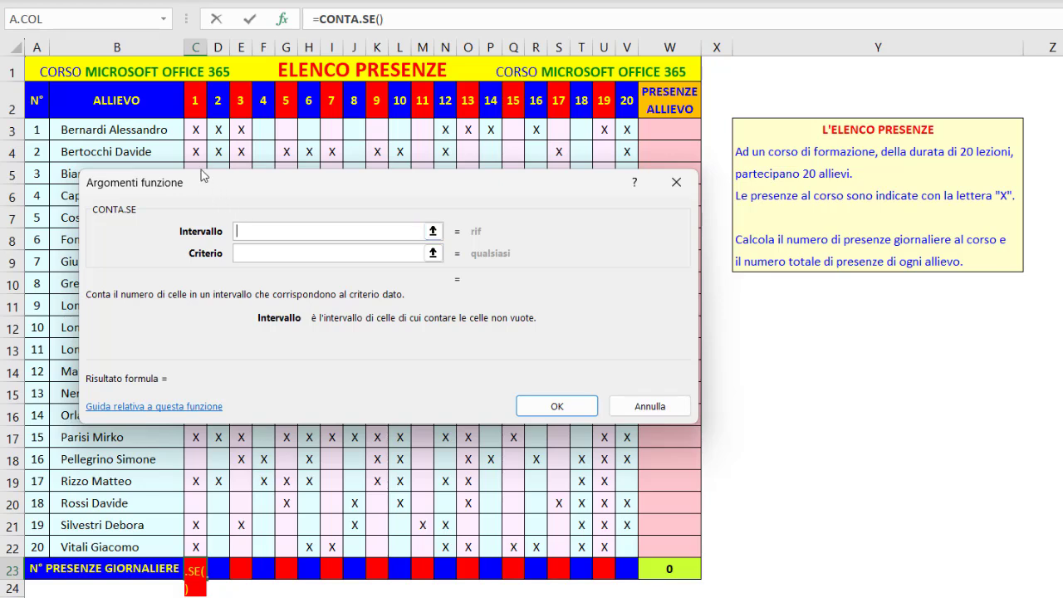
pyautogui.moveTo(196, 126); pyautogui.dragTo(189, 544)
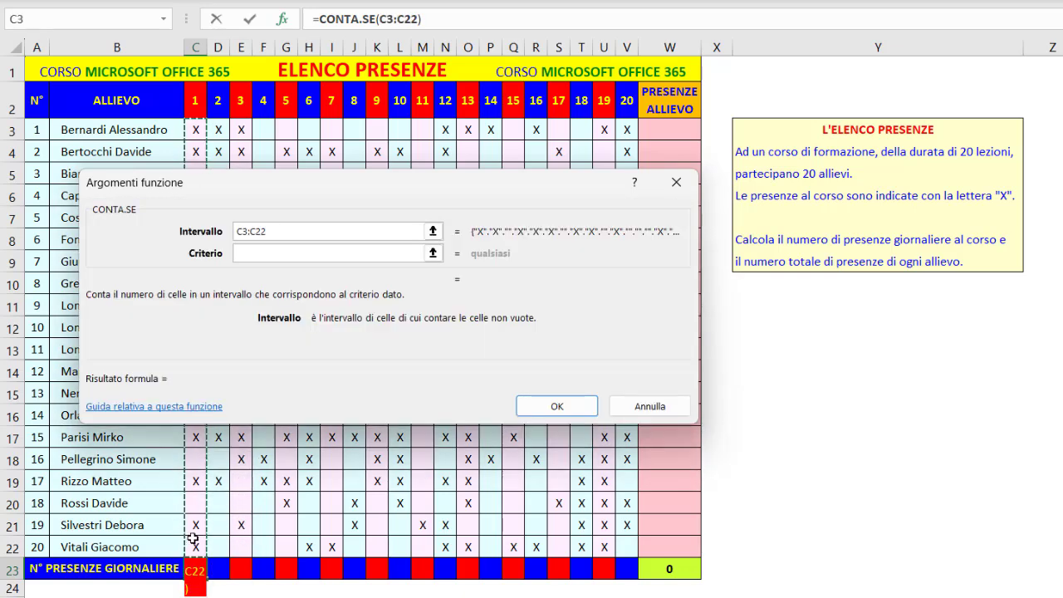
pyautogui.click(242, 252)
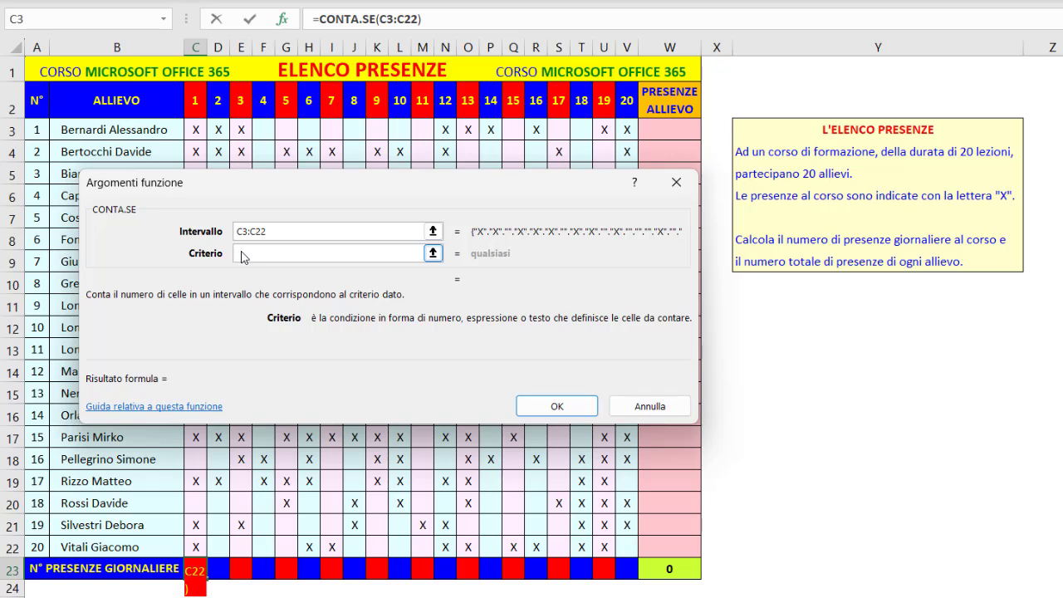
pyautogui.write('X')
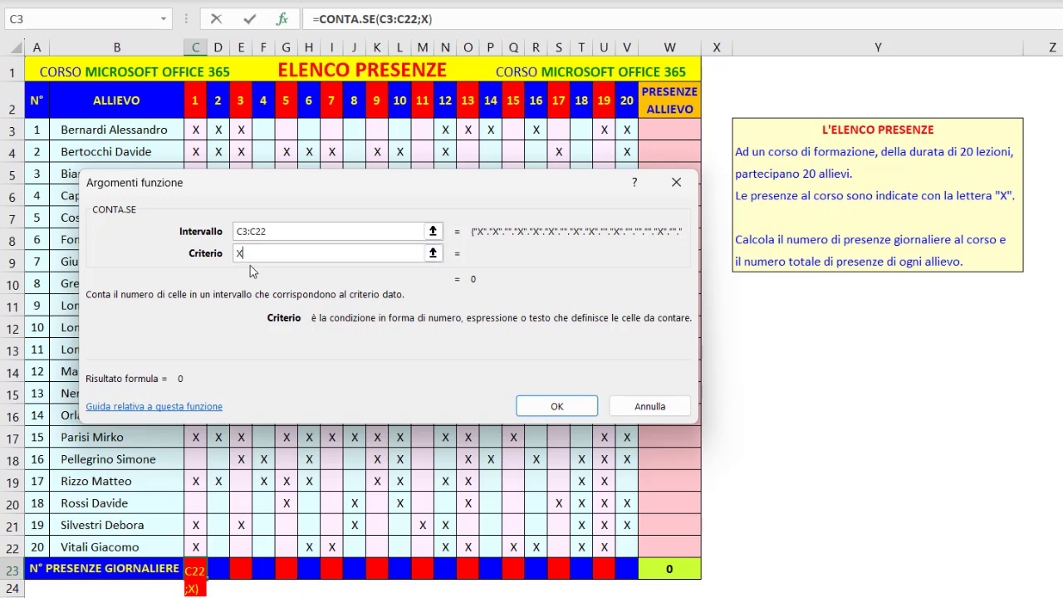
pyautogui.click(533, 406)
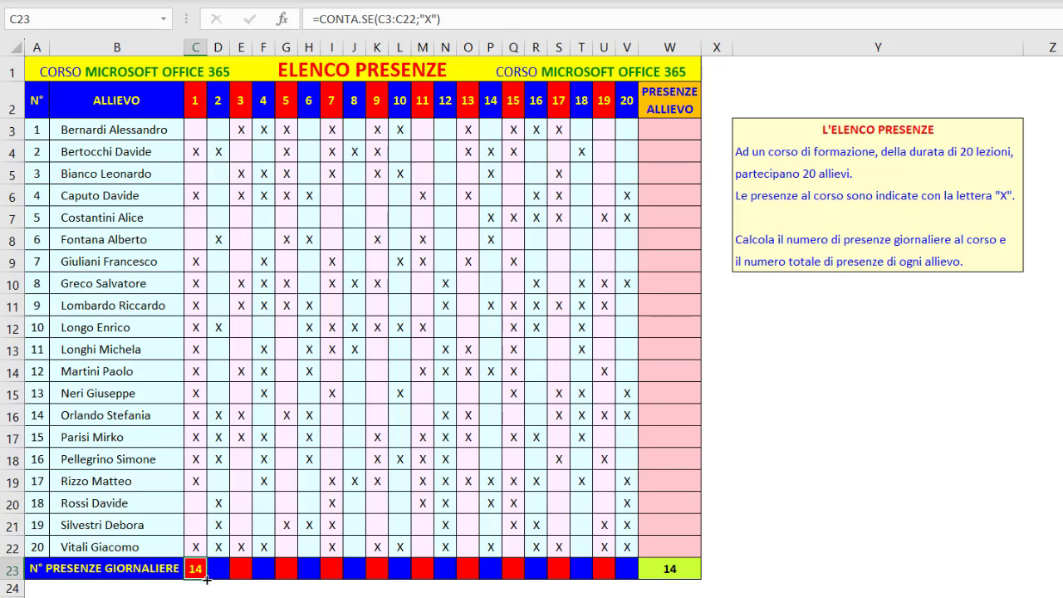
# Copy the C23 formula across to V23 without formatting, and check the total formula in W23
pyautogui.moveTo(206, 579); pyautogui.dragTo(631, 576)
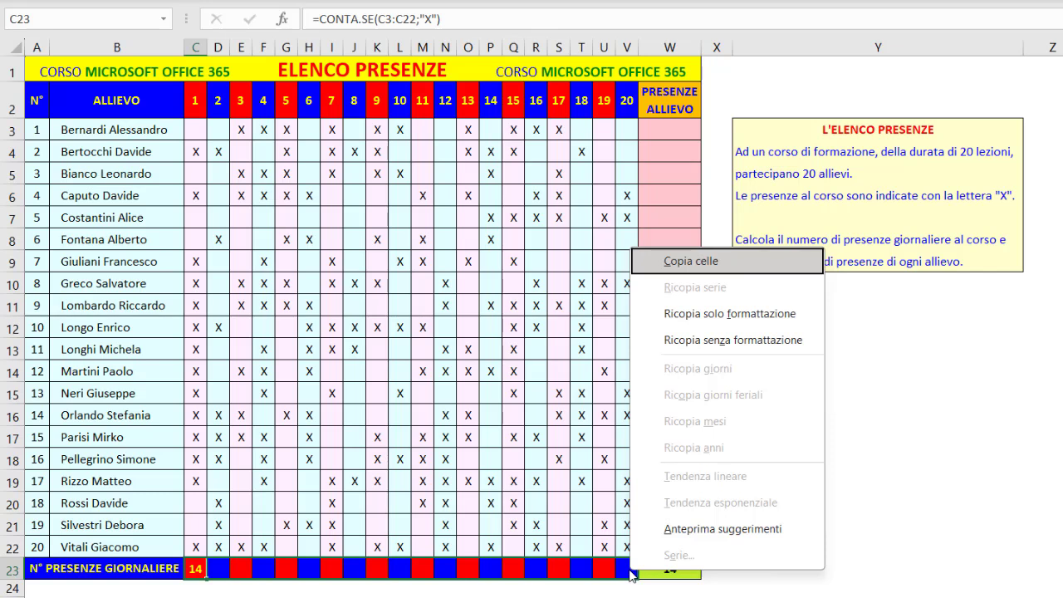
pyautogui.click(703, 341)
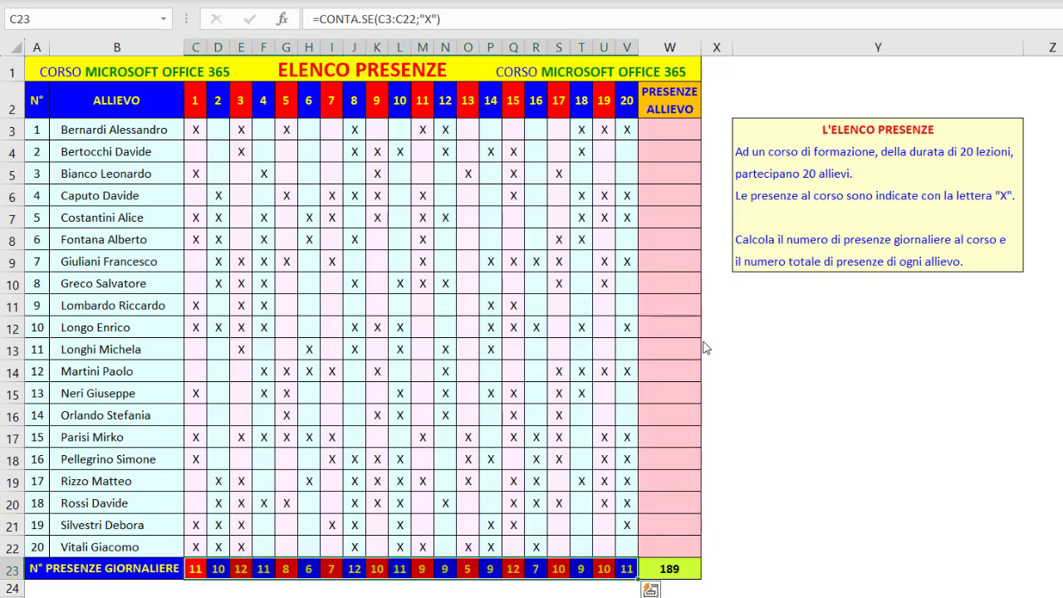
pyautogui.click(670, 569)
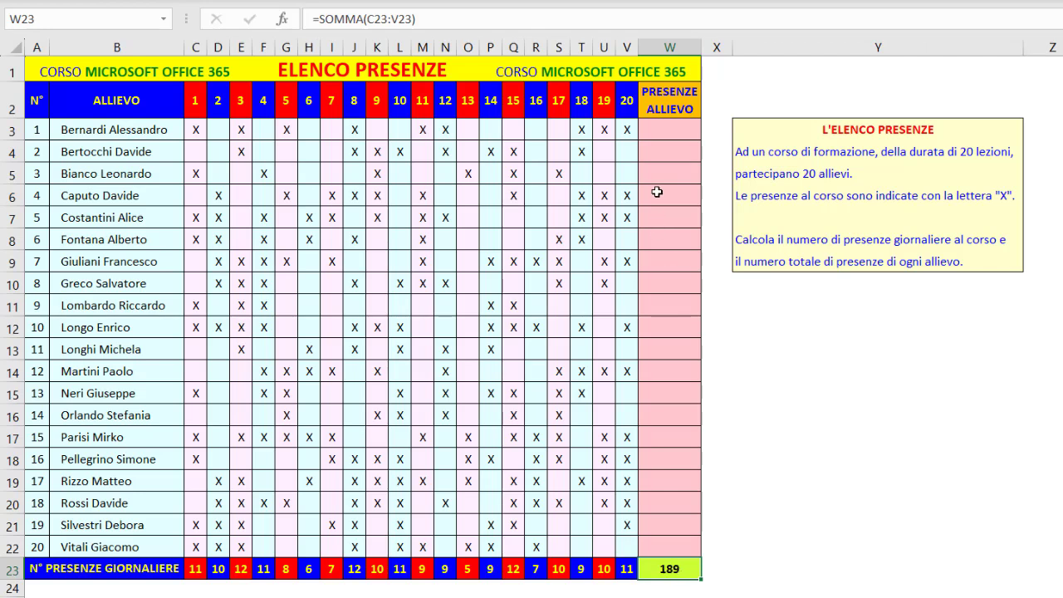
# Enter =CONTA.SE(C3:V3;"X") in W3 to count the first student's attendances
pyautogui.click(663, 130)
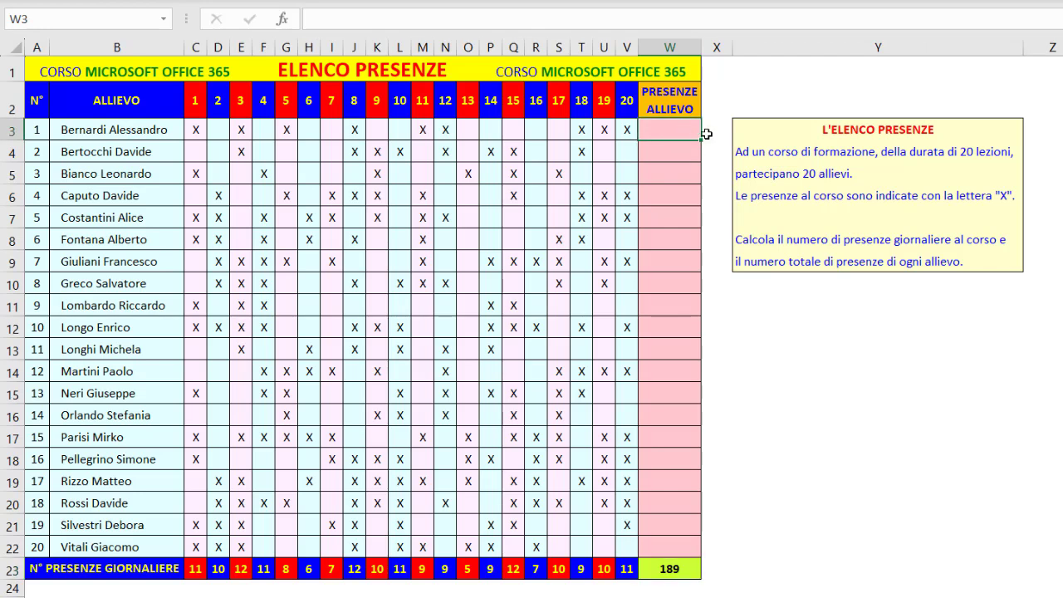
pyautogui.write('=CONTA')
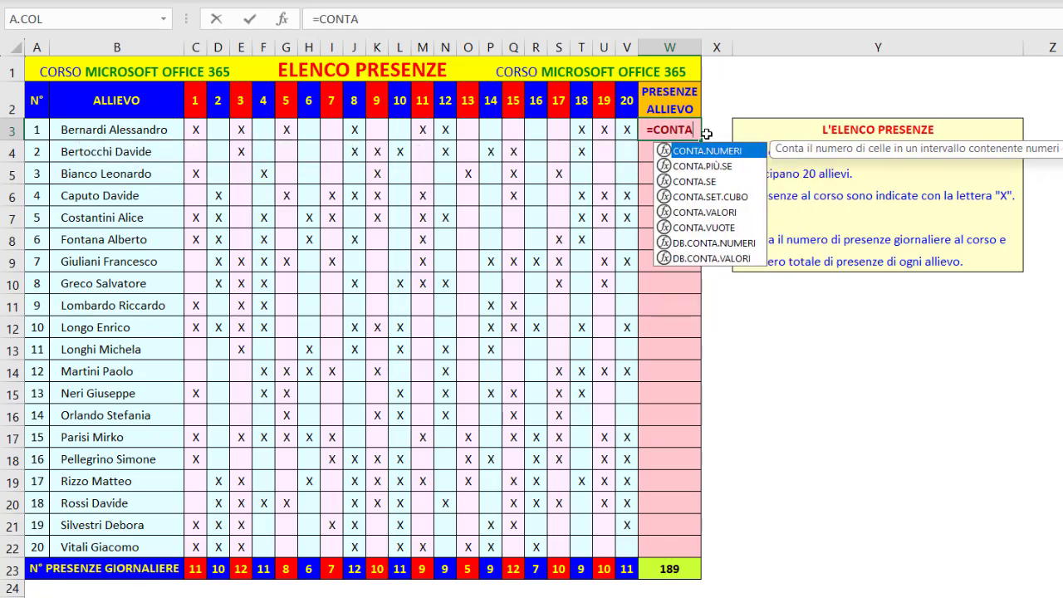
pyautogui.doubleClick(693, 182)
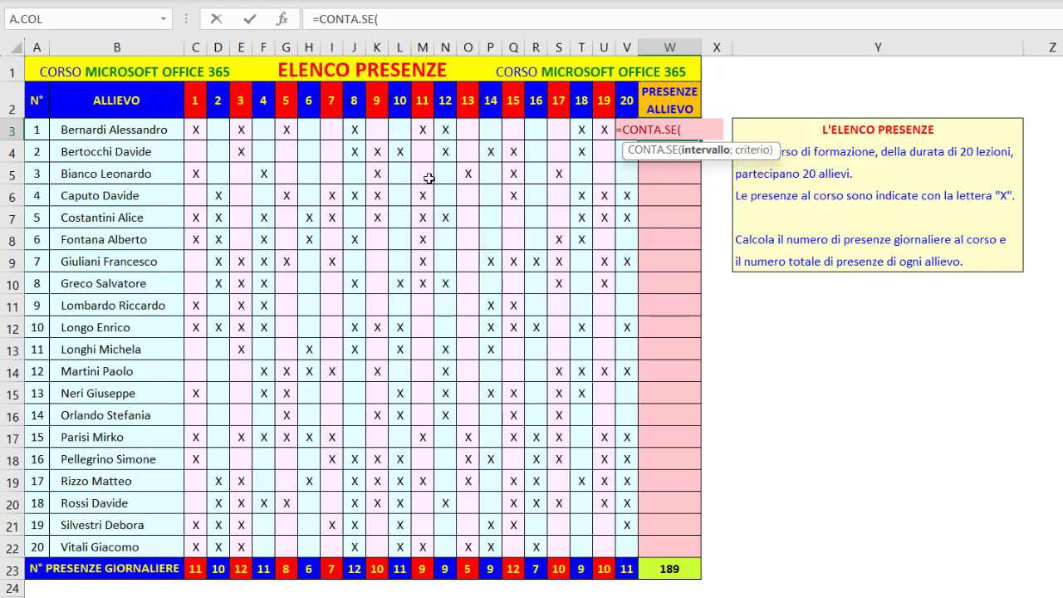
pyautogui.moveTo(196, 135); pyautogui.dragTo(625, 134)
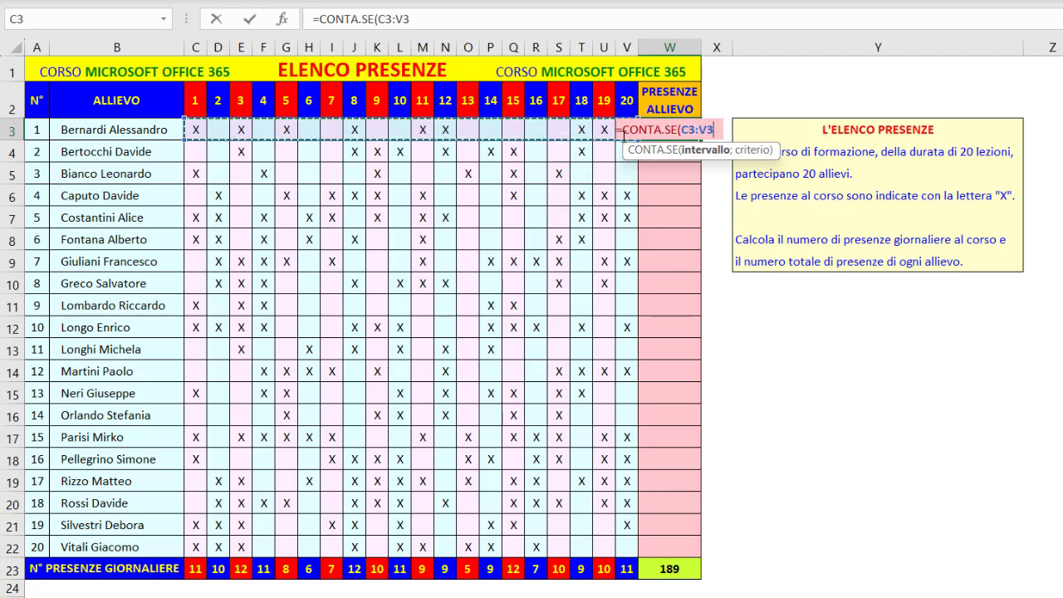
pyautogui.write(';')
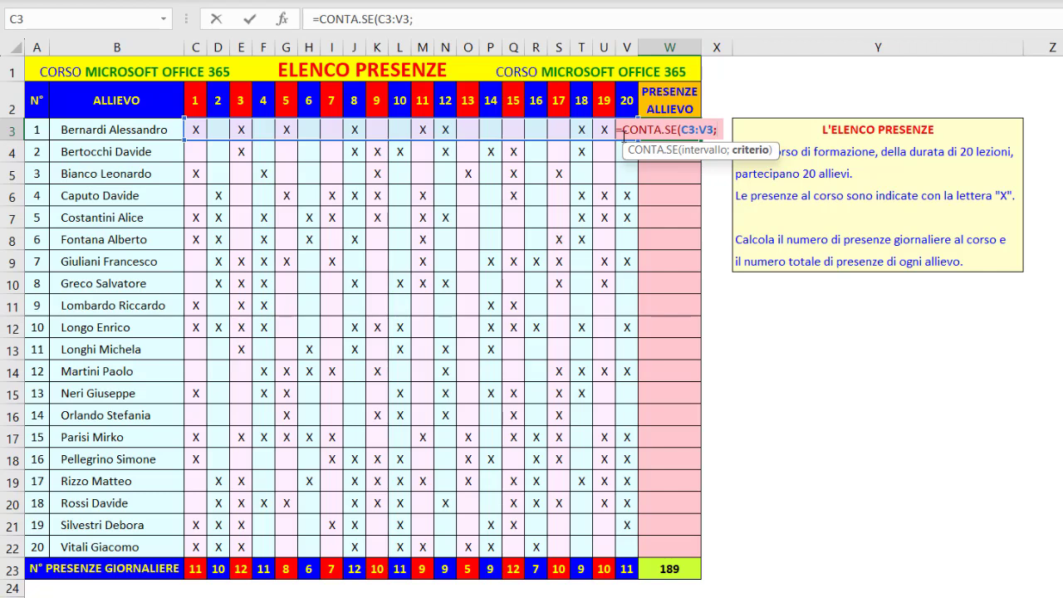
pyautogui.write('"X')
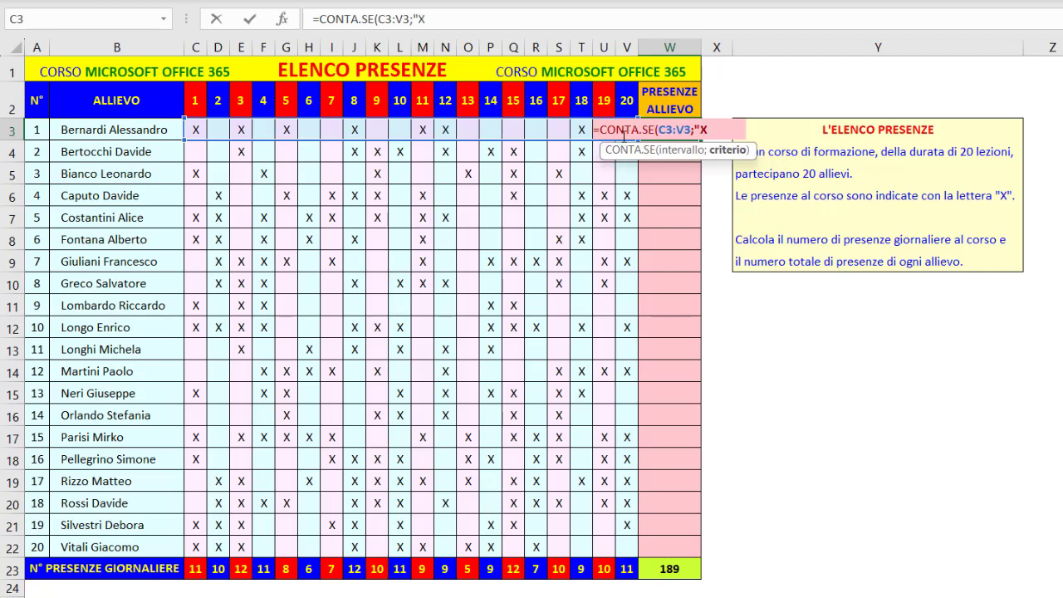
pyautogui.write('")')
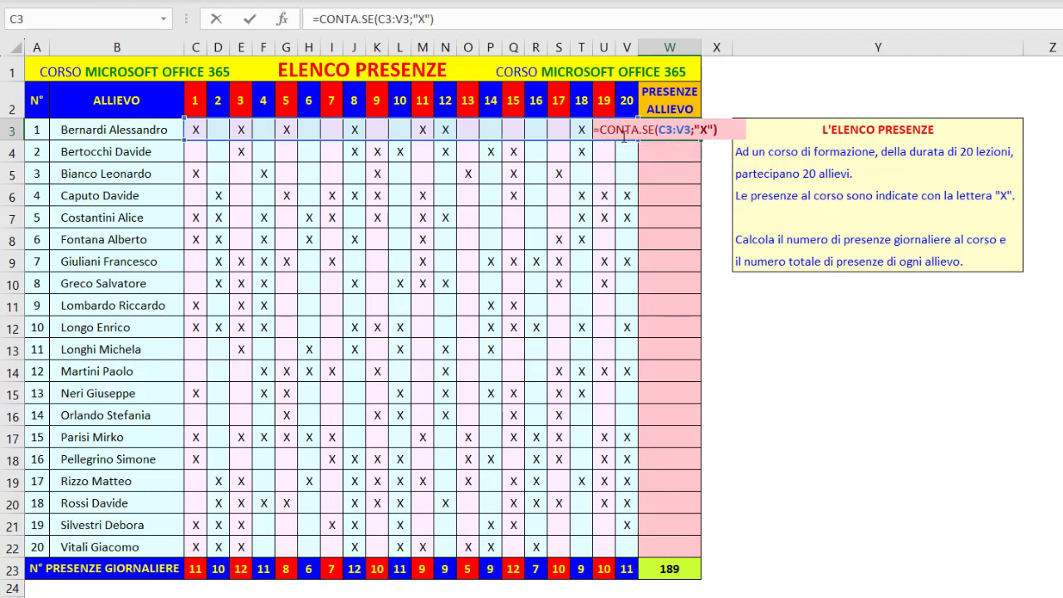
pyautogui.press('Return')
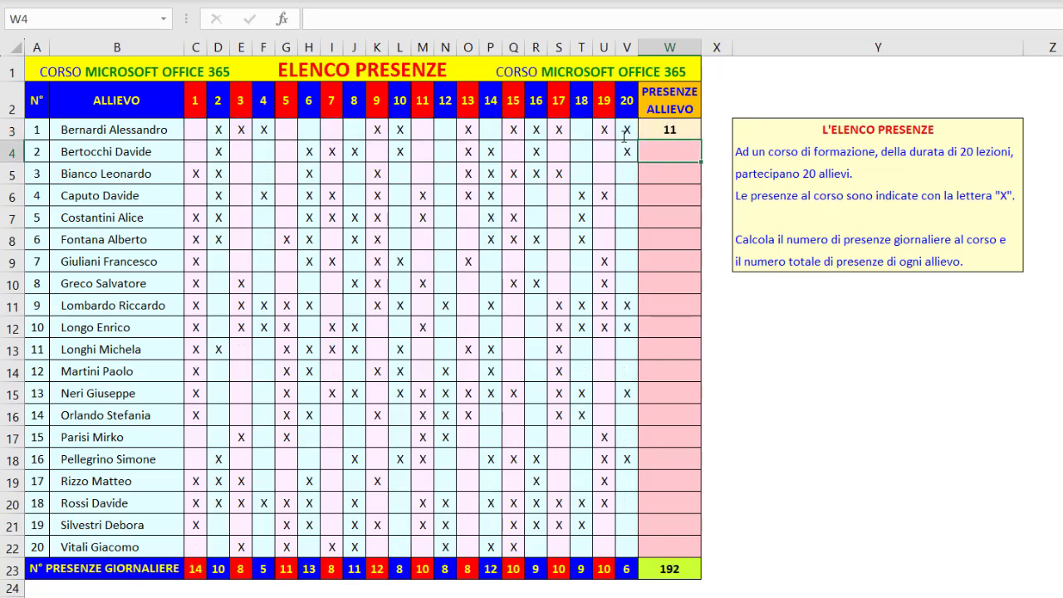
# Copy the W3 formula down through W22 for all remaining students and deselect the range
pyautogui.click(675, 132)
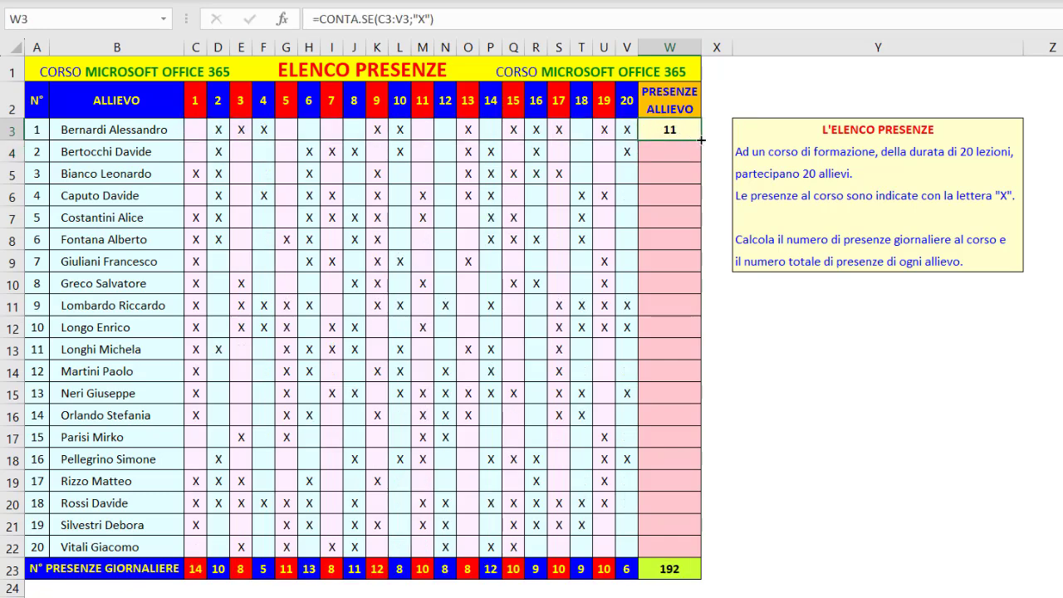
pyautogui.doubleClick(703, 141)
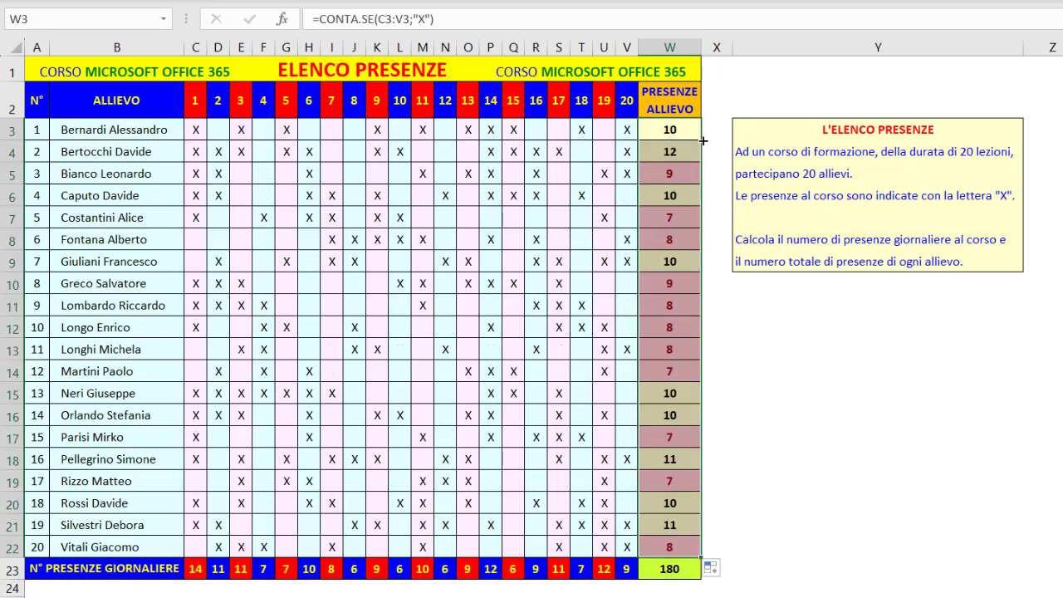
pyautogui.click(805, 132)
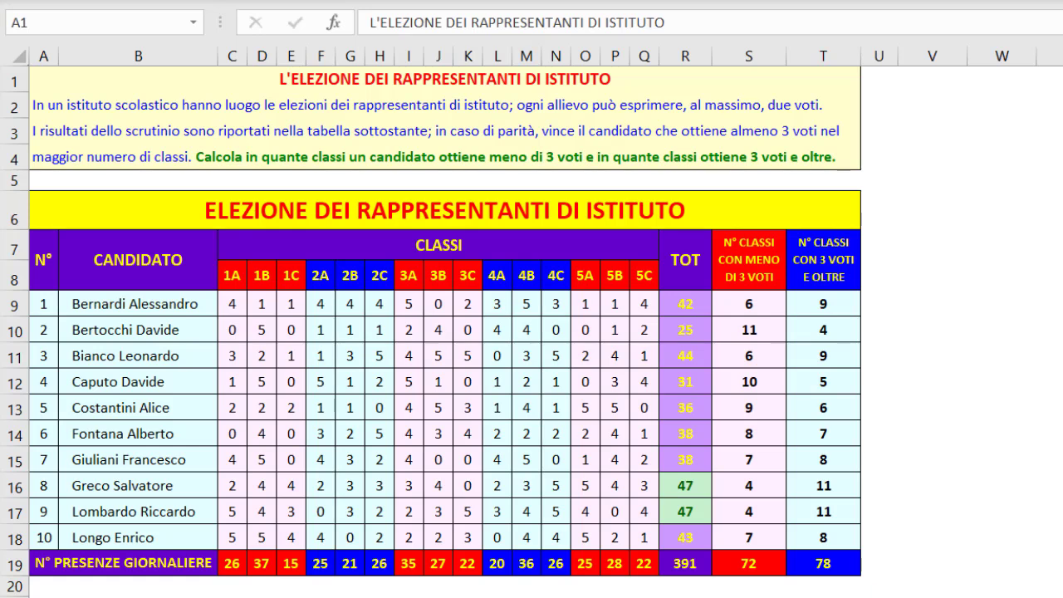
# Review the CONTA.SE formulas in S9:S18 and T9:T18 of the election table
pyautogui.moveTo(748, 303); pyautogui.dragTo(718, 535)
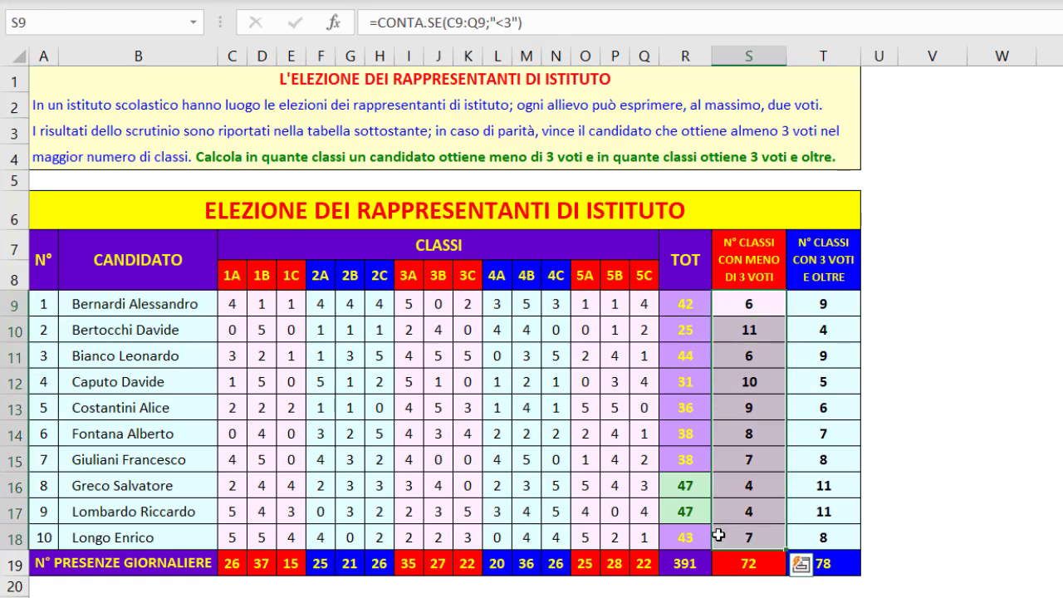
pyautogui.click(810, 303)
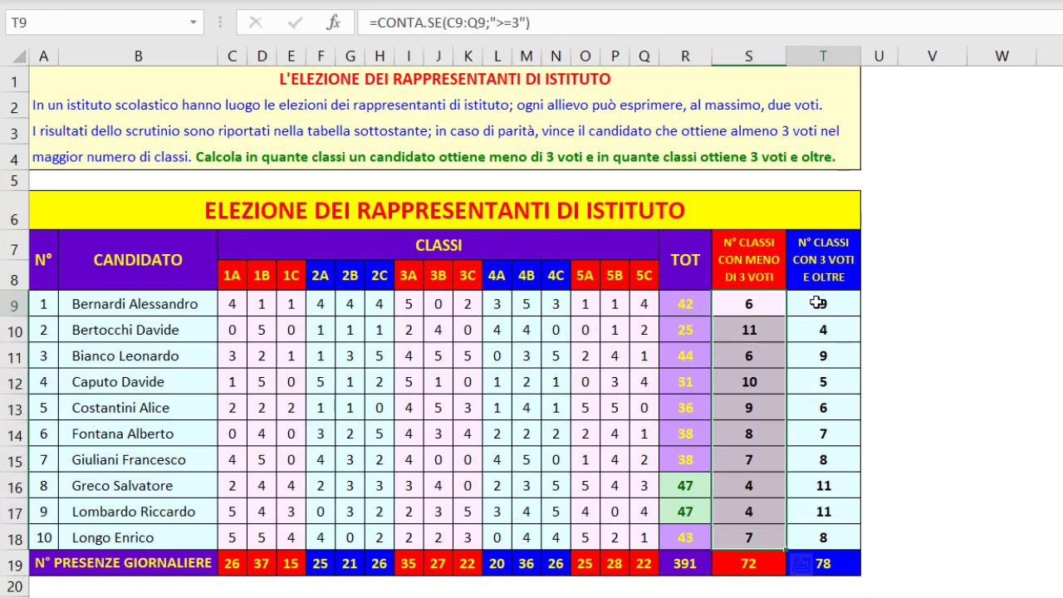
pyautogui.moveTo(810, 303); pyautogui.dragTo(808, 532)
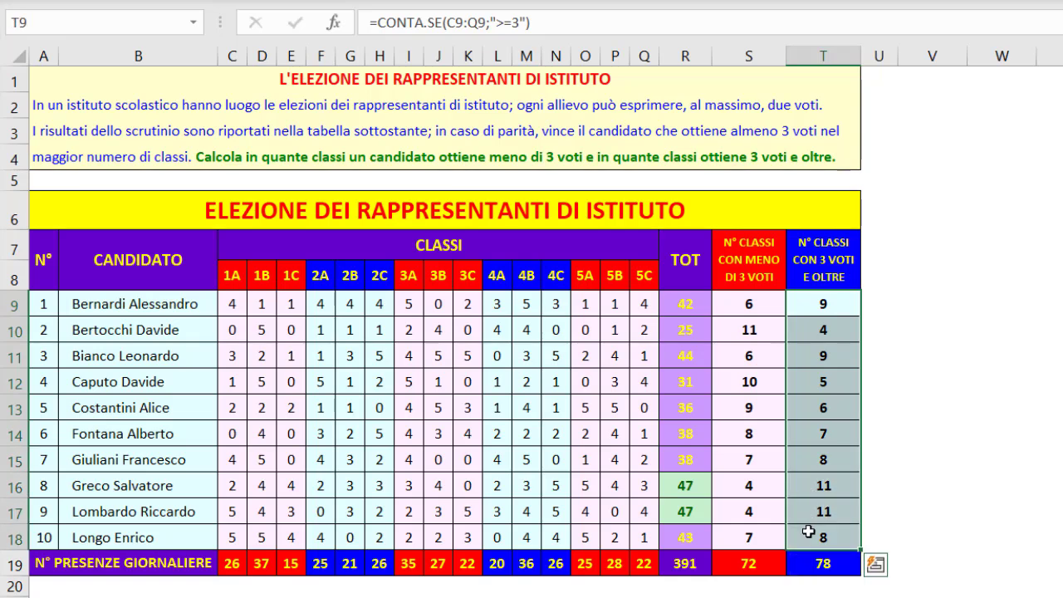
# Select the class votes in C9:Q18 and recalculate the CASUALE.TRA random values several times
pyautogui.click(232, 304)
pyautogui.moveTo(316, 314); pyautogui.dragTo(634, 521)
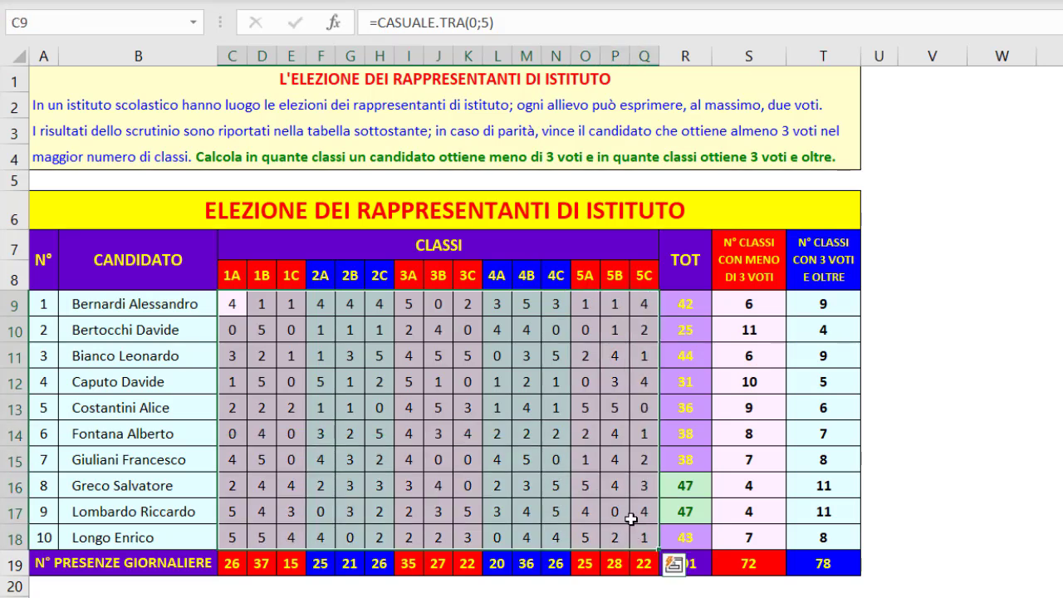
pyautogui.press('F9')
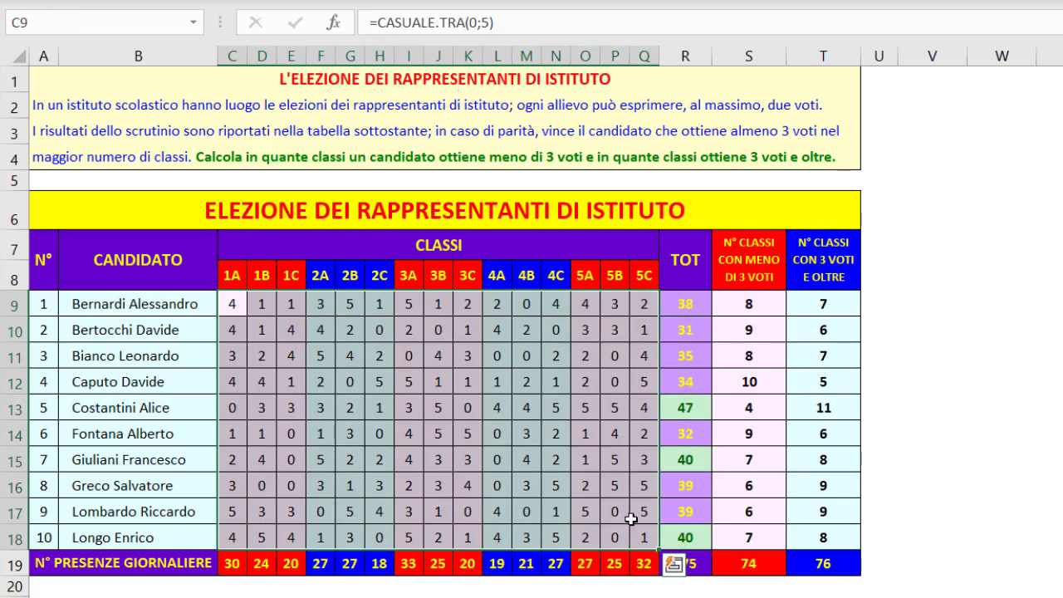
pyautogui.press('F9')
pyautogui.press('F9')
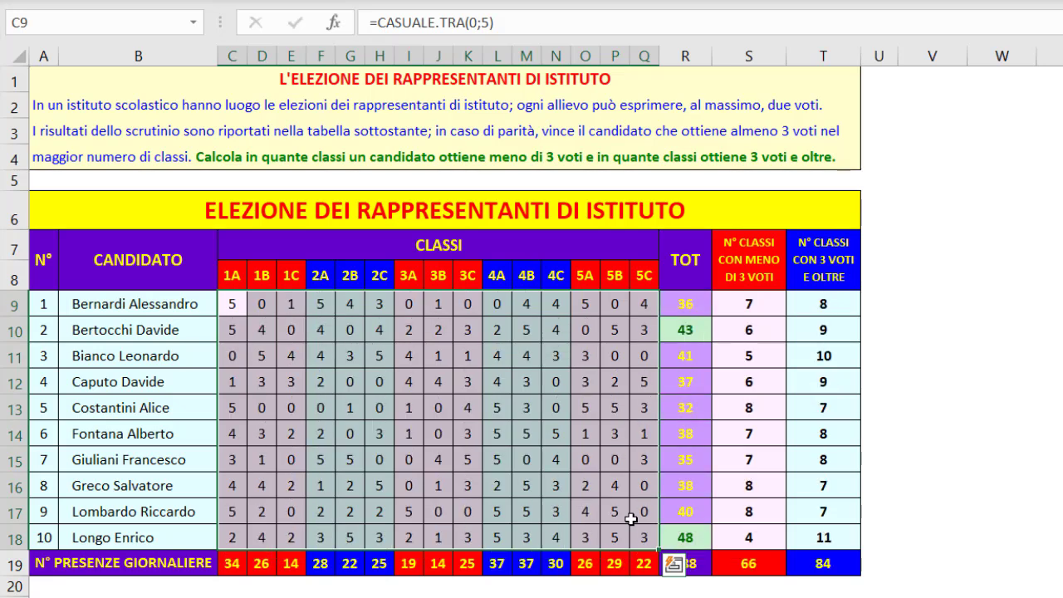
pyautogui.press('F9')
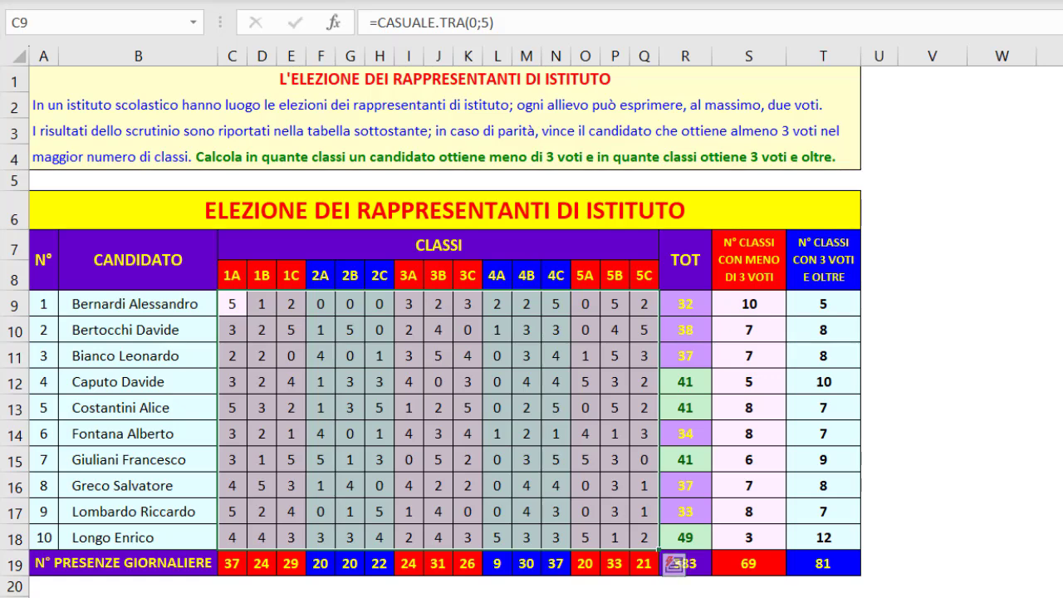
# Compare the tied vote totals in R12, R13 and R15, and check the tie-breaking count in T12
pyautogui.click(685, 381)
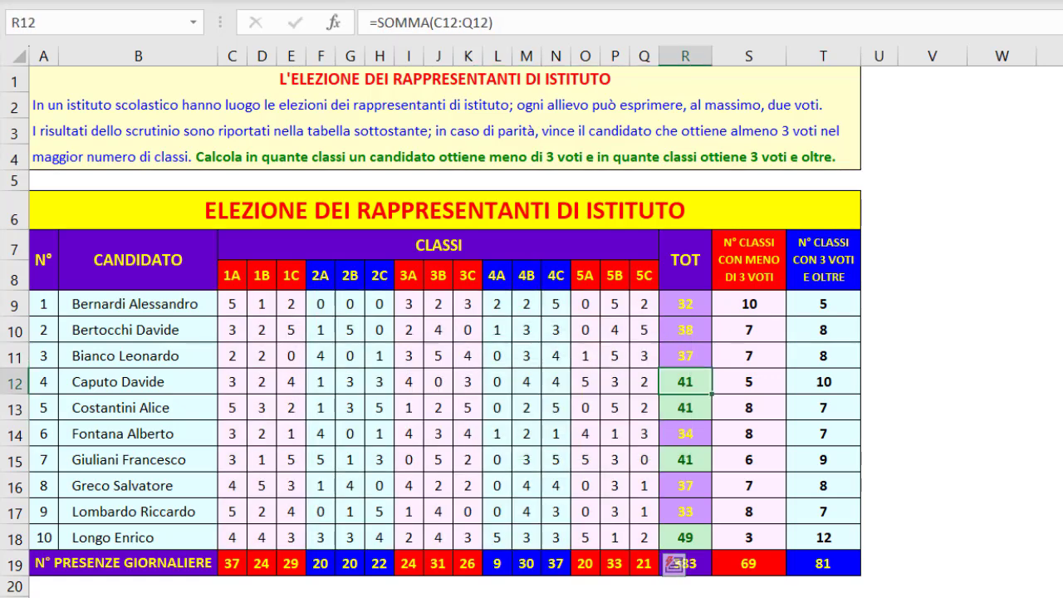
pyautogui.click(686, 407)
pyautogui.click(686, 459)
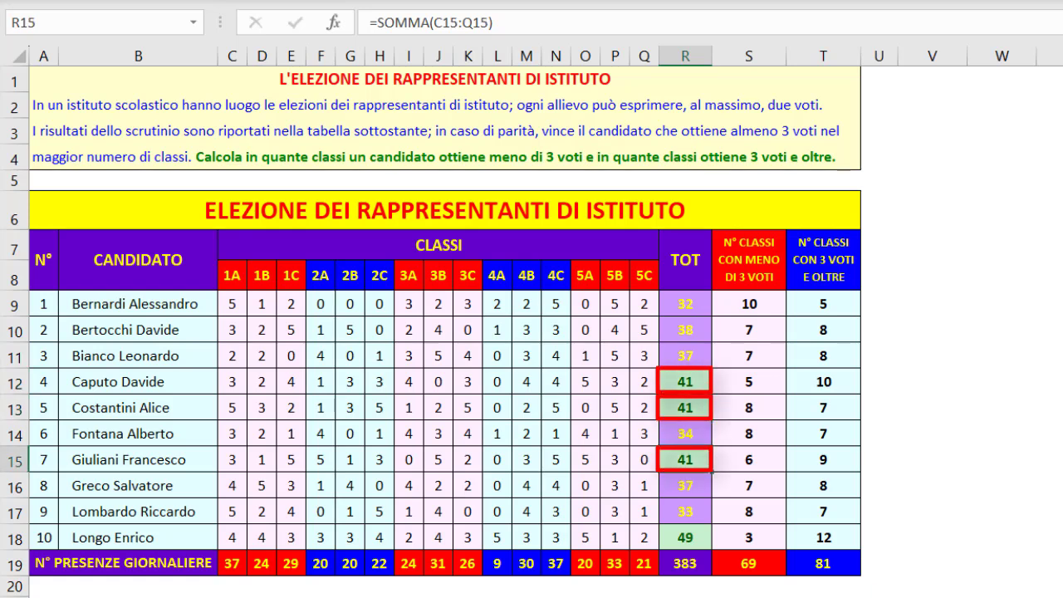
pyautogui.click(824, 381)
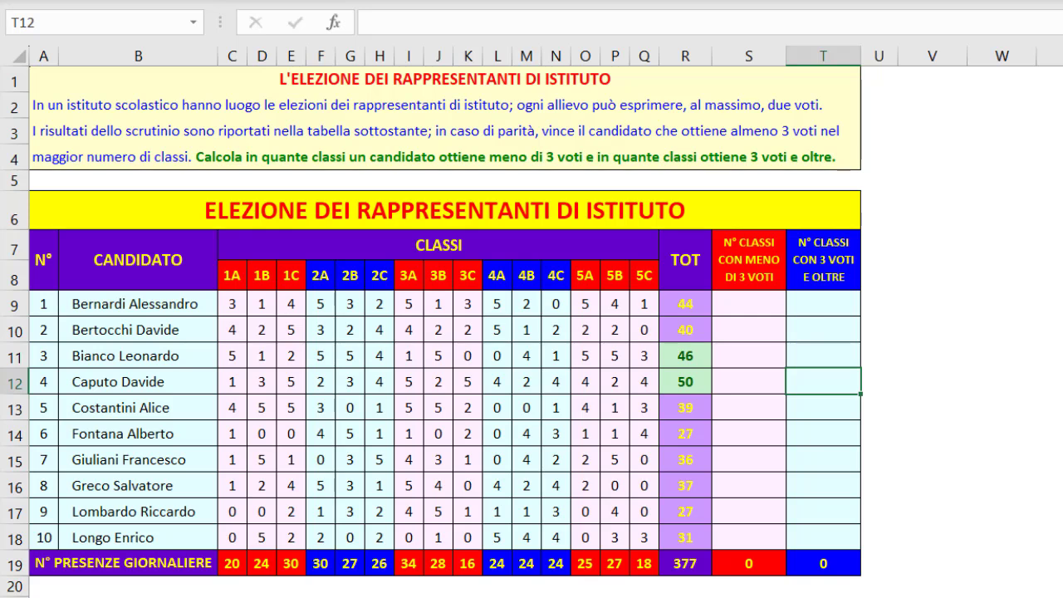
# Enter =CONTA.SE(C9:Q9;"<3") in S9 to count classes with fewer than 3 votes, and copy it down through S18
pyautogui.click(749, 304)
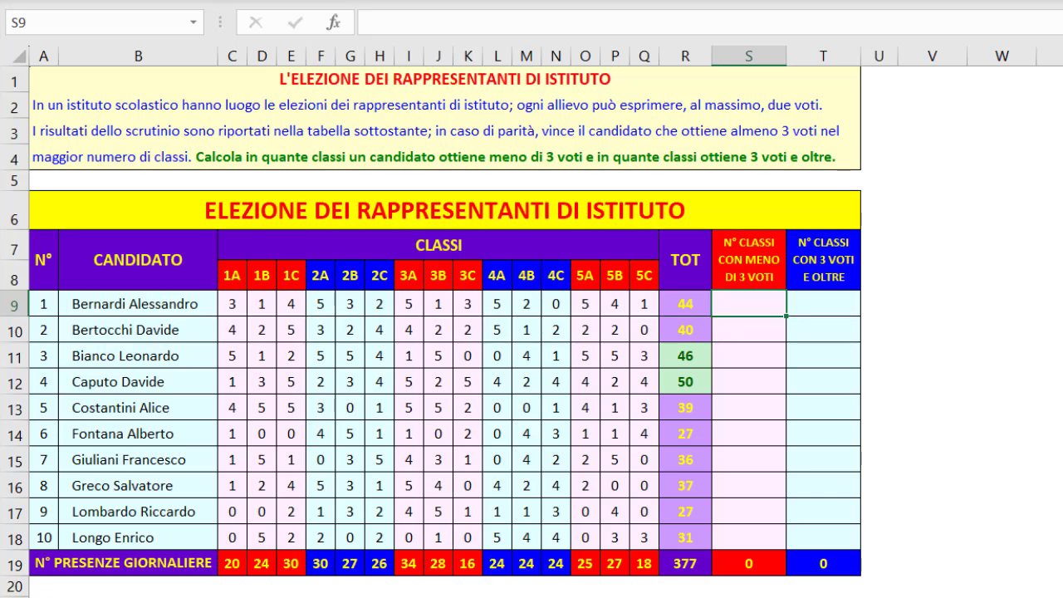
pyautogui.write('=C')
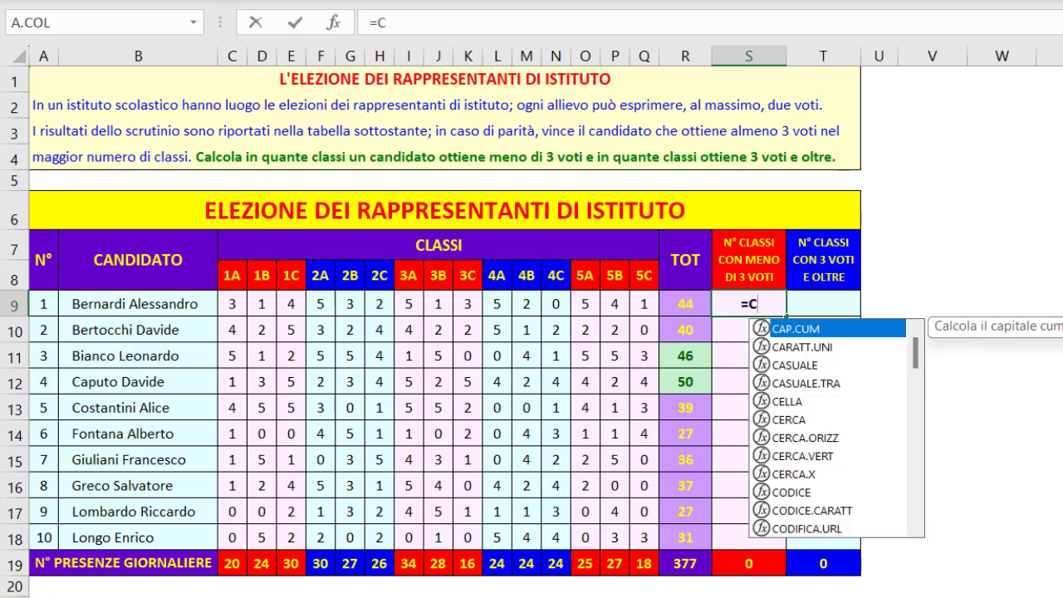
pyautogui.write('ONT')
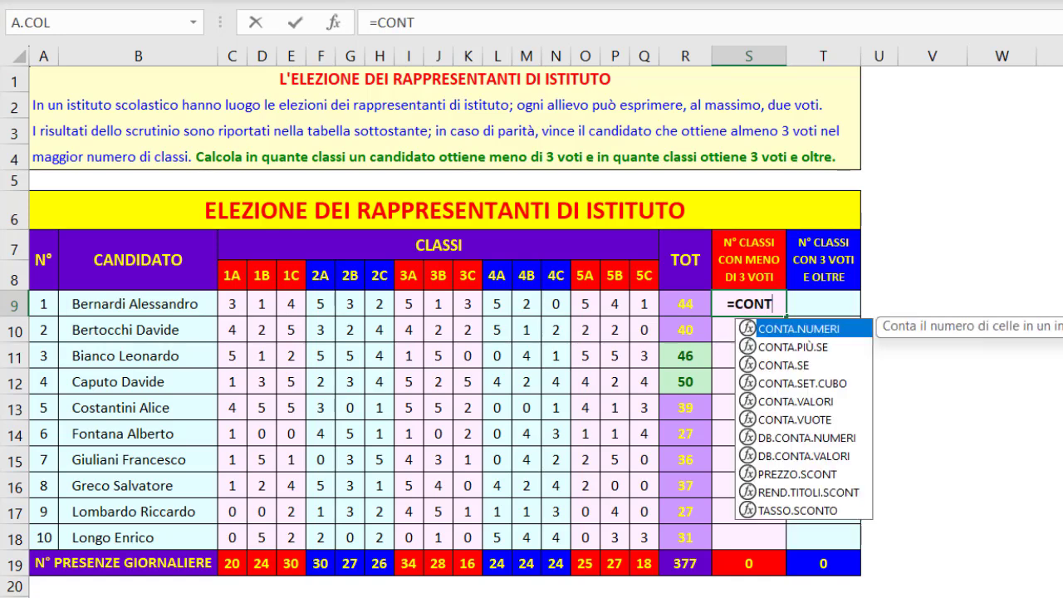
pyautogui.press('Down')
pyautogui.press('Down')
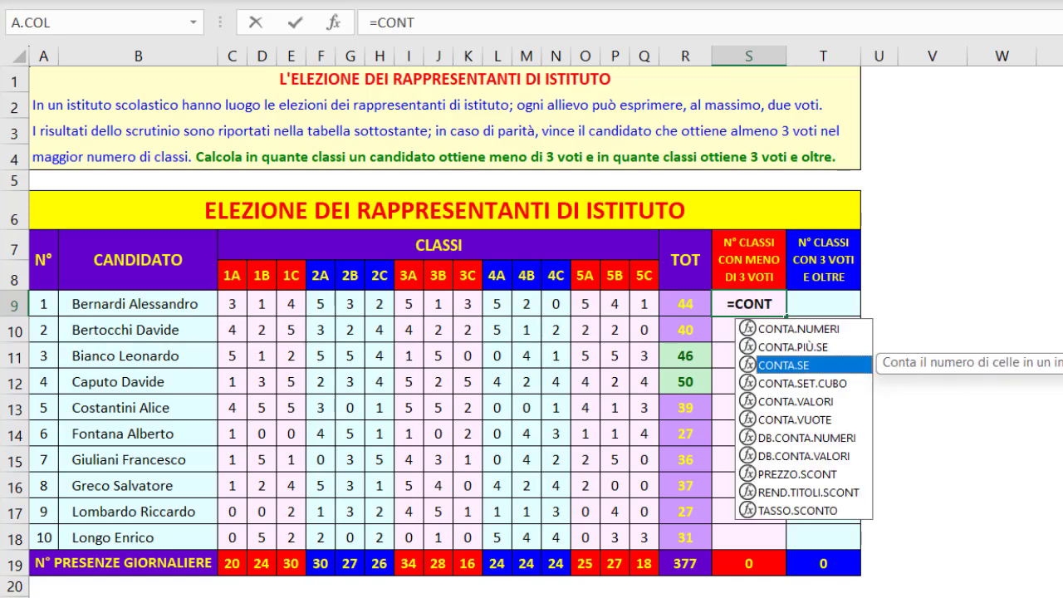
pyautogui.press('Tab')
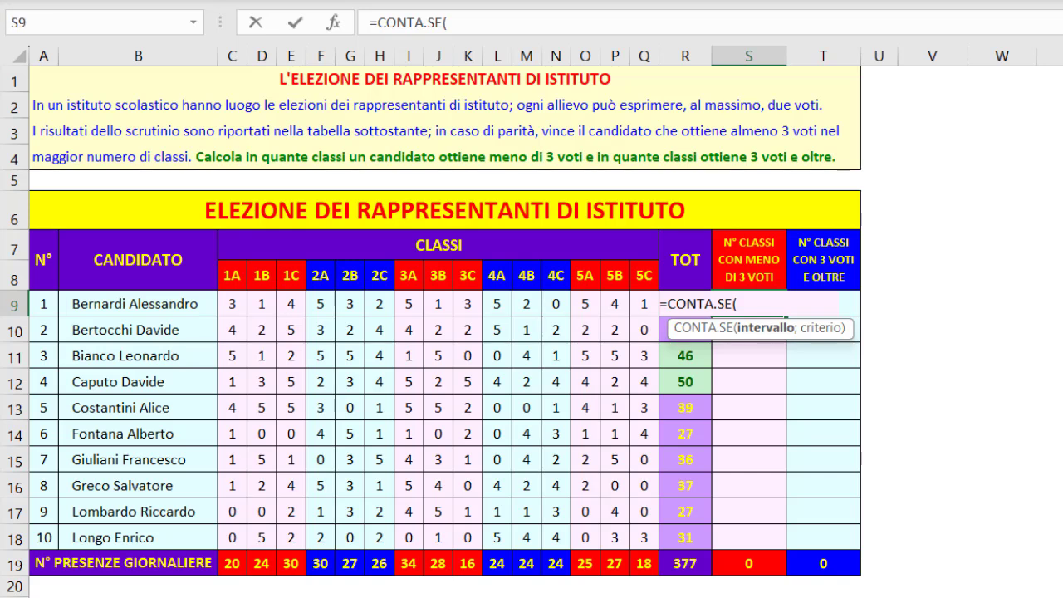
pyautogui.moveTo(232, 304); pyautogui.dragTo(644, 304)
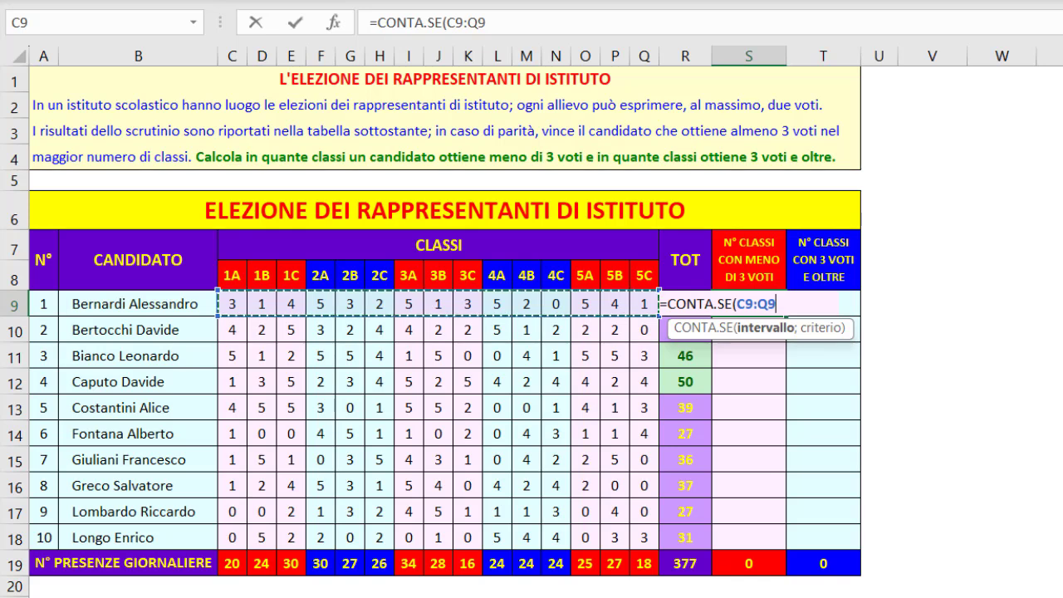
pyautogui.write(';')
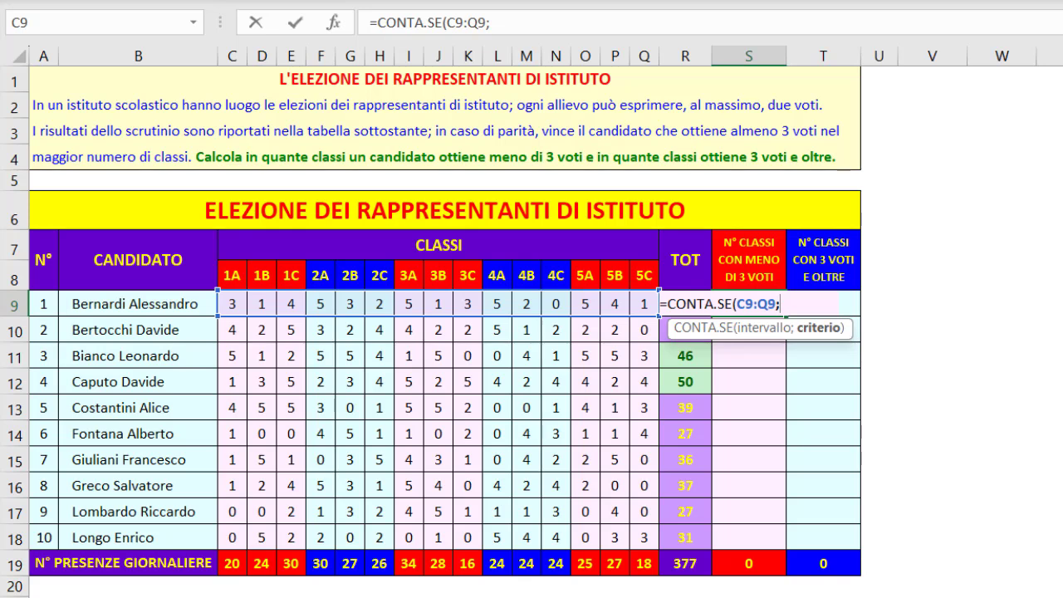
pyautogui.write('"<3")')
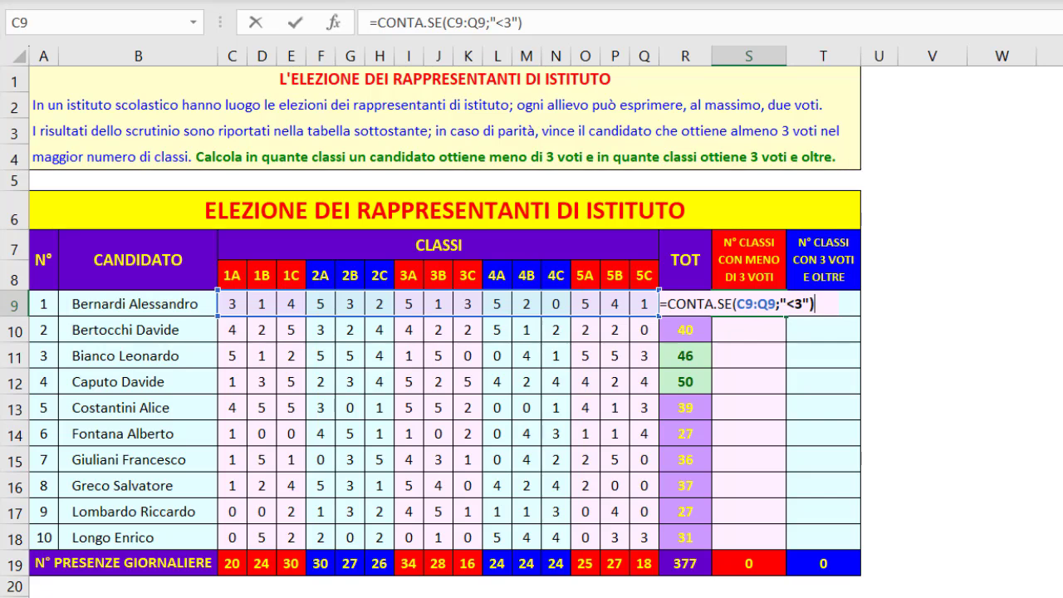
pyautogui.press('Return')
pyautogui.click(749, 304)
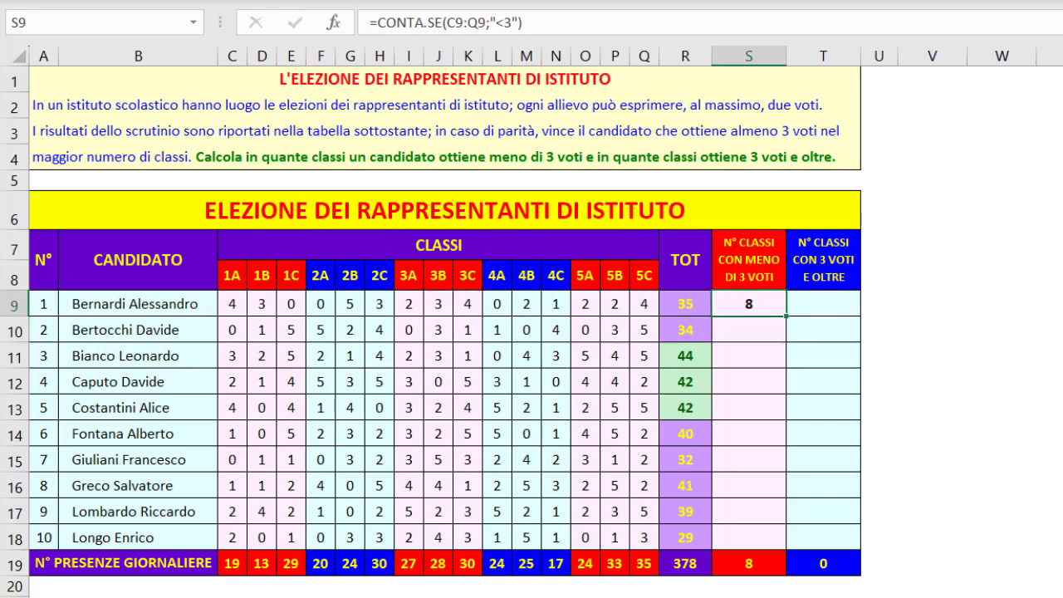
pyautogui.doubleClick(786, 316)
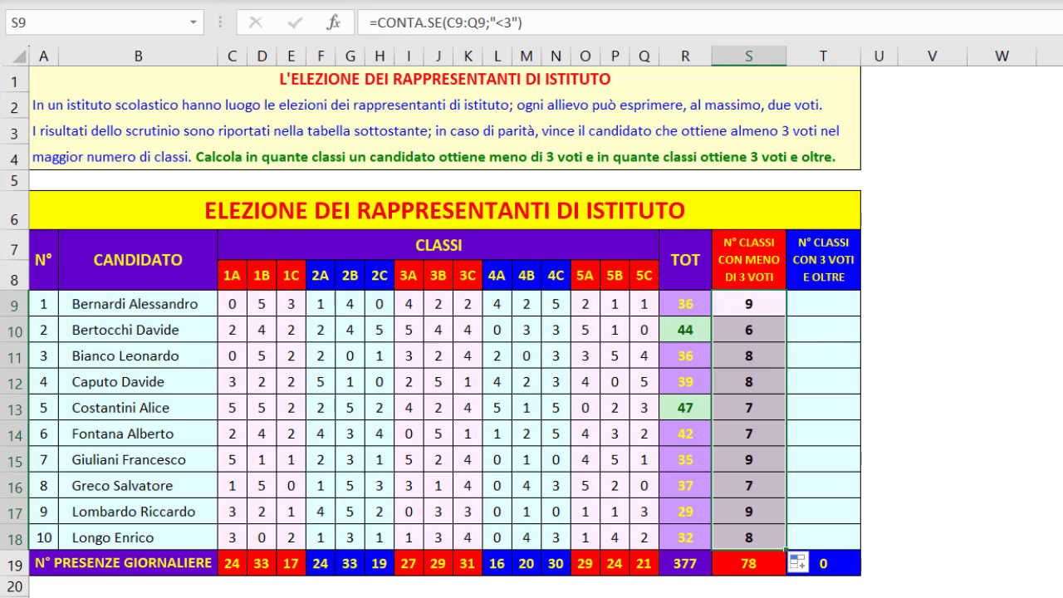
# Enter =CONTA.SE(C9:Q9;">=3") in T9 to count classes with 3 or more votes, and copy it down through T18
pyautogui.click(824, 305)
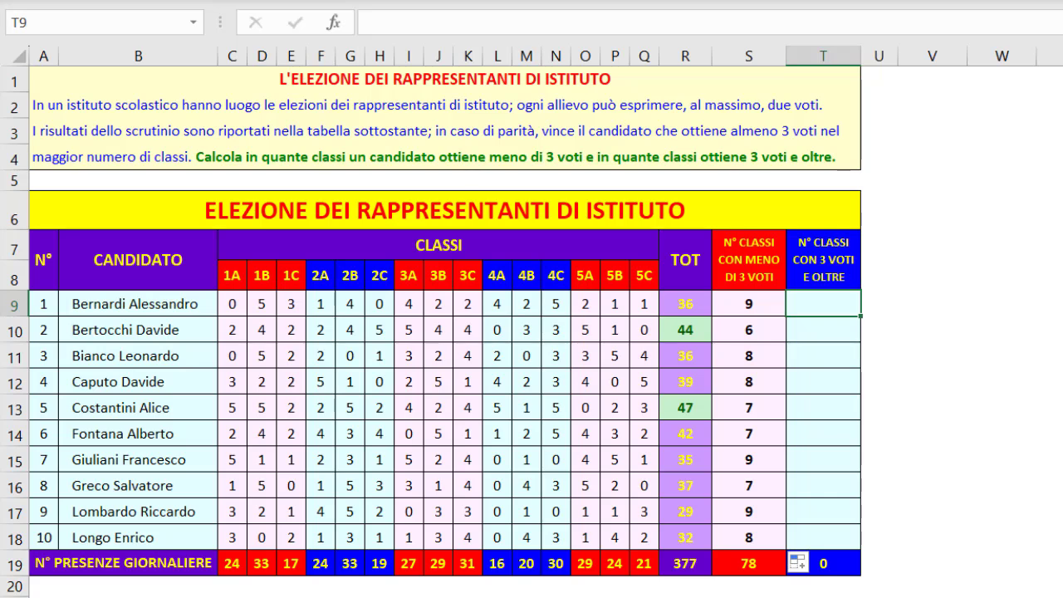
pyautogui.write('=CONT')
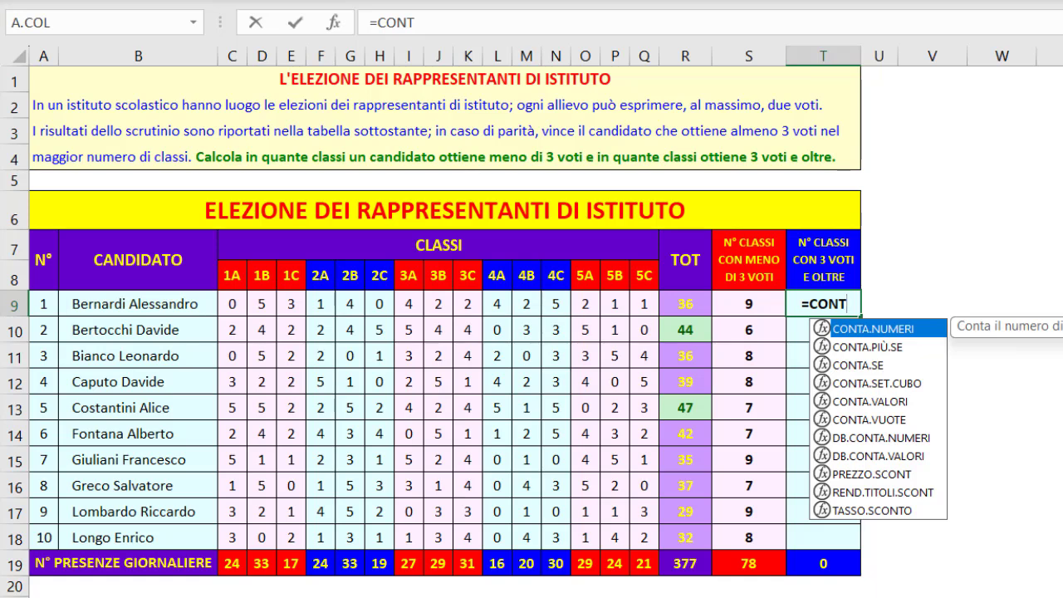
pyautogui.press('Down')
pyautogui.press('Down')
pyautogui.press('Tab')
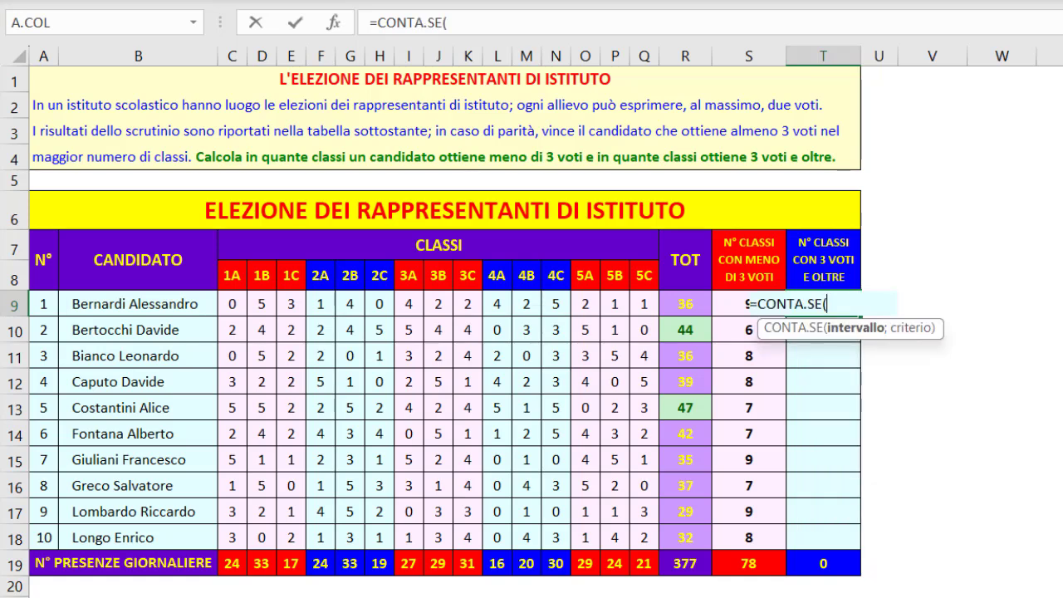
pyautogui.moveTo(233, 304); pyautogui.dragTo(644, 306)
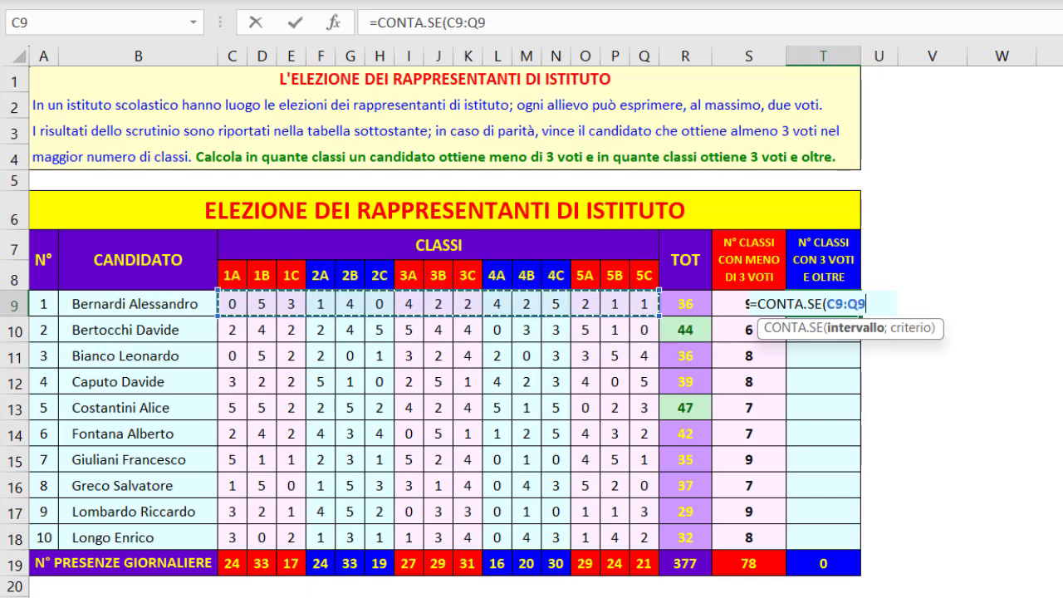
pyautogui.write(';')
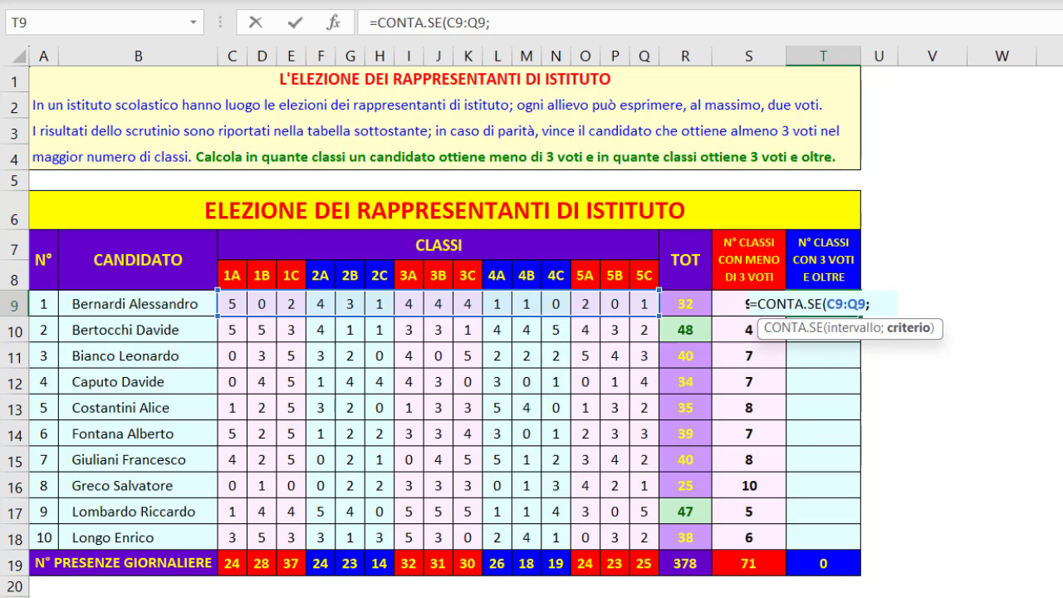
pyautogui.write('">=3"')
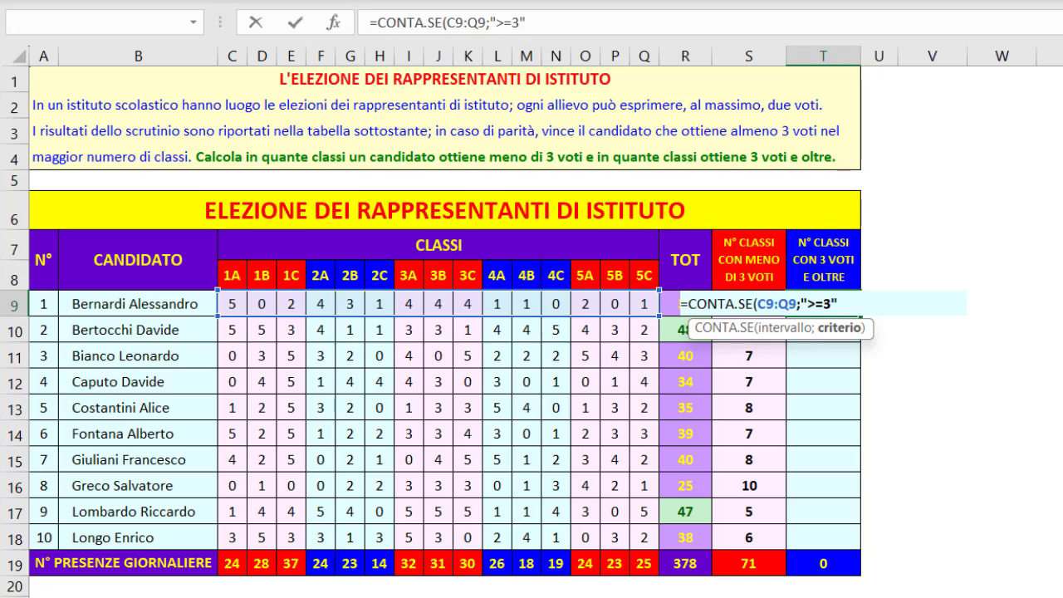
pyautogui.write(')')
pyautogui.press('Return')
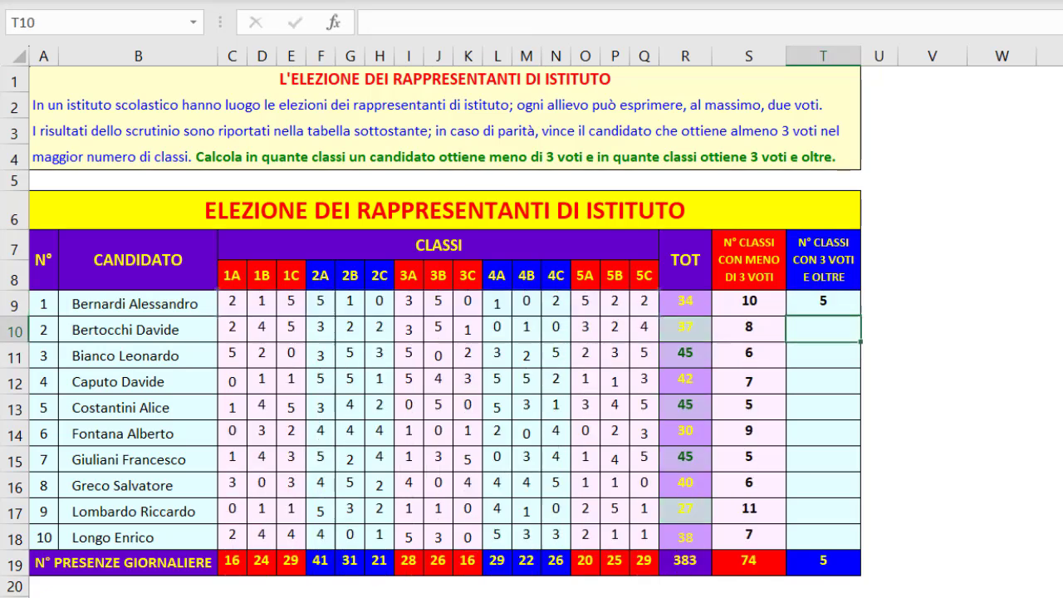
pyautogui.press('Up')
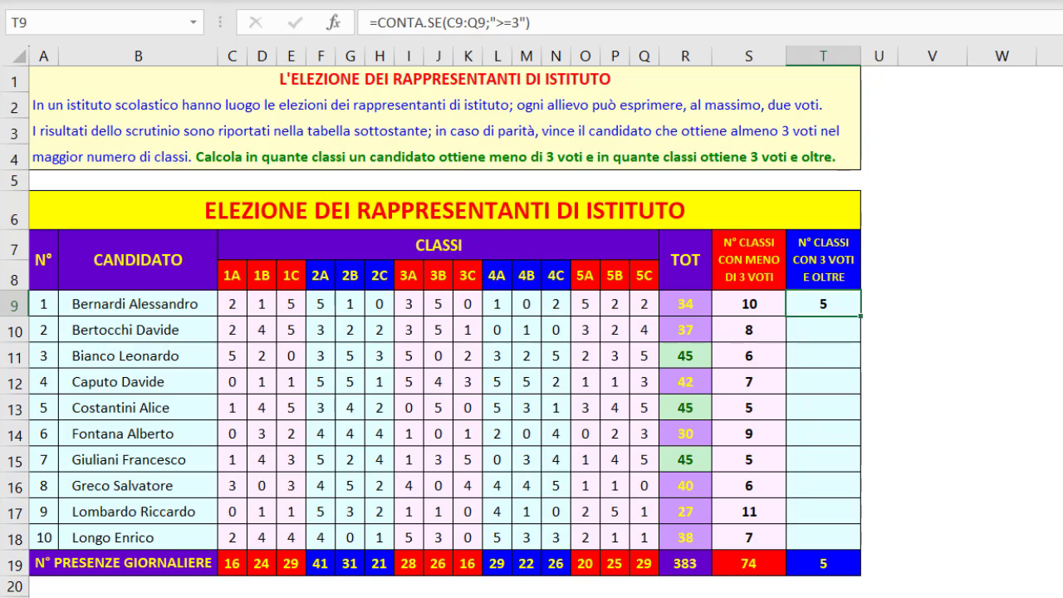
pyautogui.doubleClick(861, 315)
# In the table version with criteria in row 8, inspect S8 and the $S$8 reference in S9, and copy the S9 formula down through S18
pyautogui.click(446, 210)
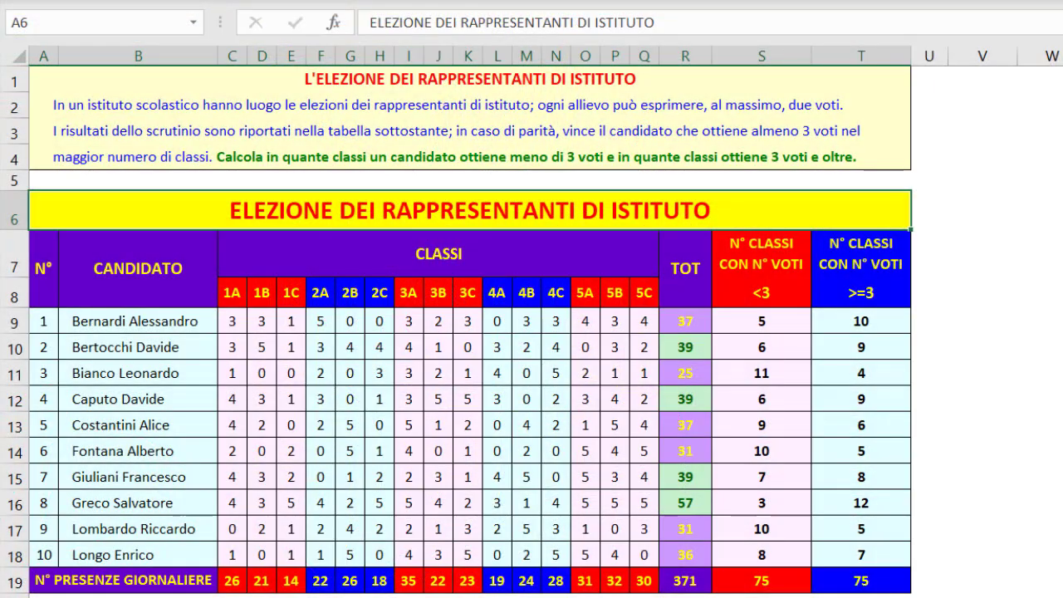
pyautogui.click(762, 293)
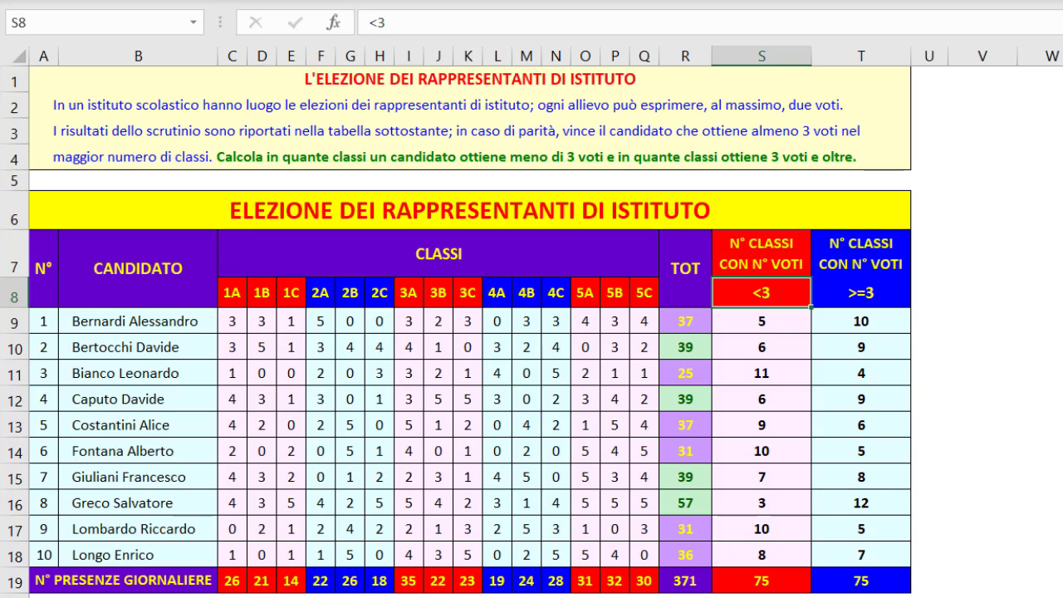
pyautogui.click(761, 322)
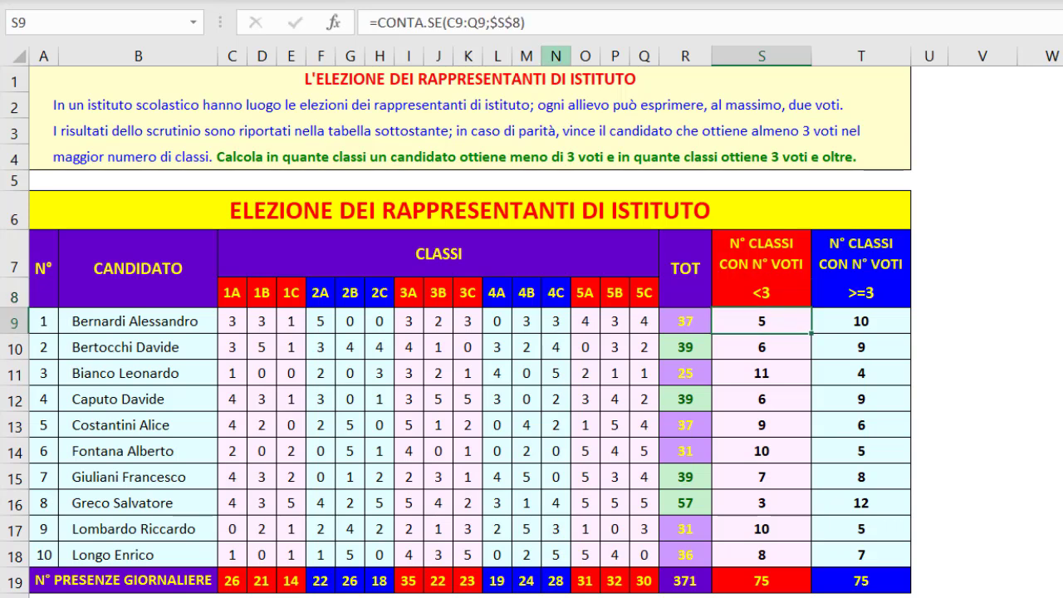
pyautogui.click(505, 22)
pyautogui.doubleClick(505, 23)
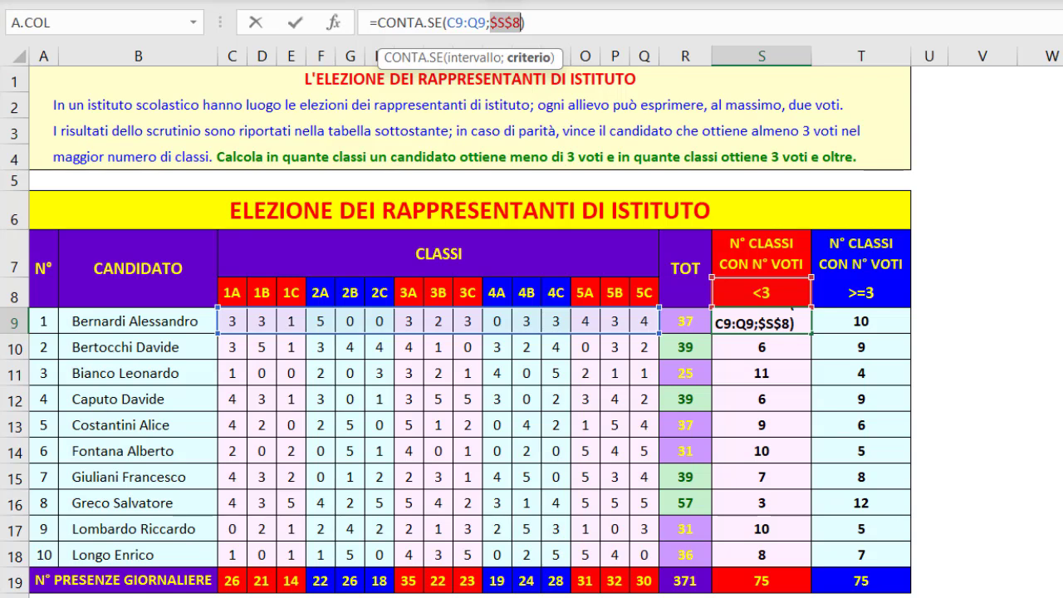
pyautogui.press('Return')
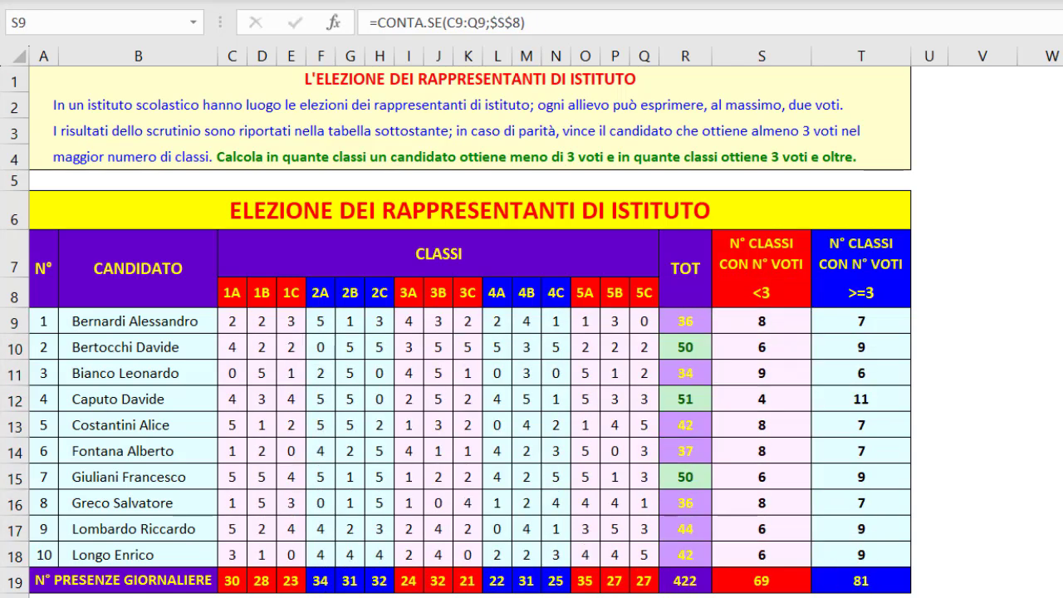
# Check the CONTA.SE formula in T9 and the criterion cell T8 it refers to
pyautogui.click(861, 322)
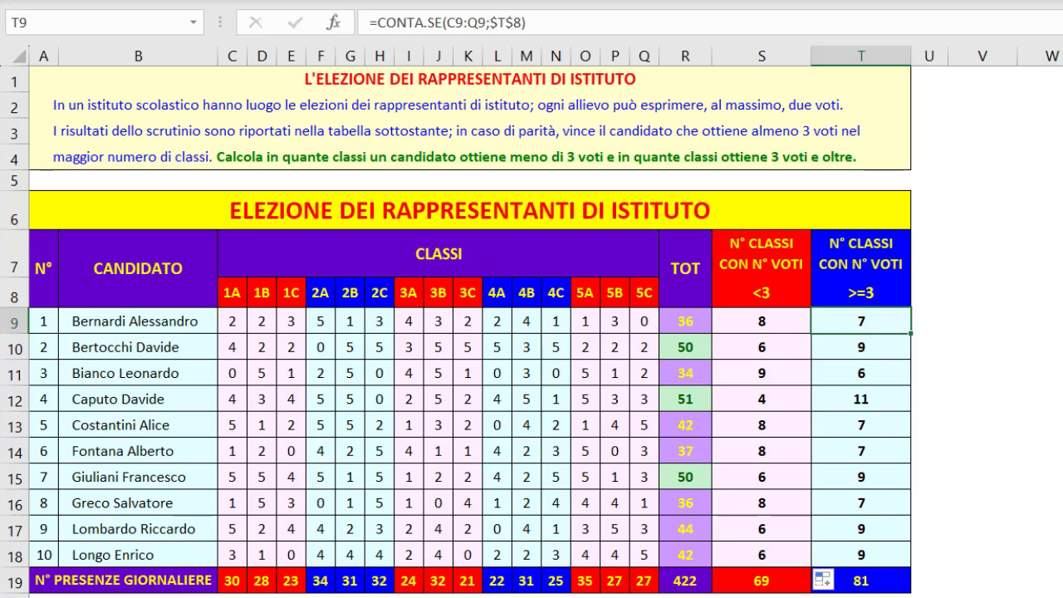
pyautogui.click(862, 293)
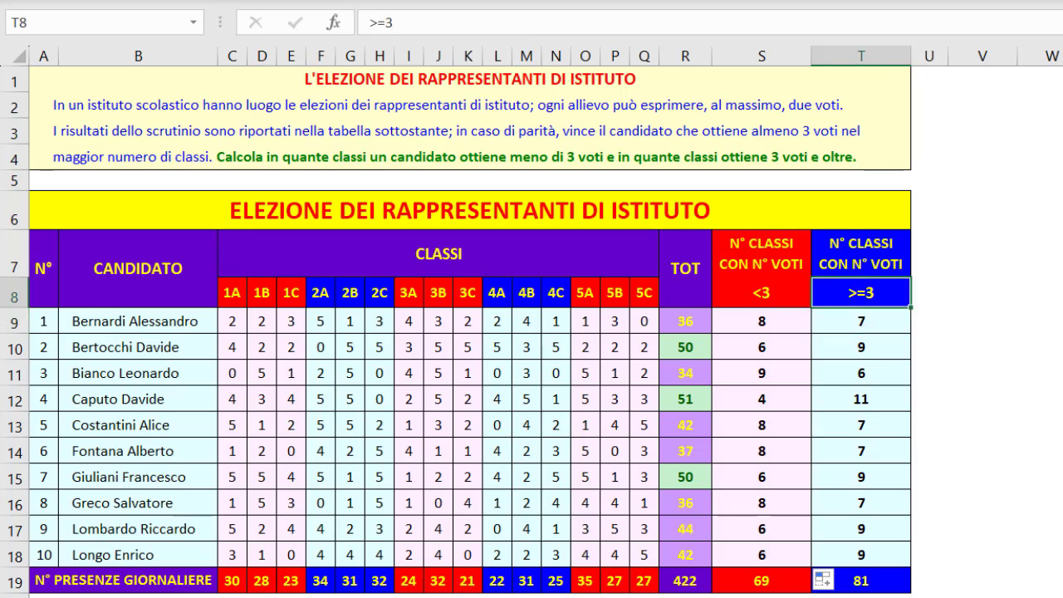
# In the table version with numeric thresholds only, inspect the threshold in S8 and the linked threshold formula in T8
pyautogui.click(471, 210)
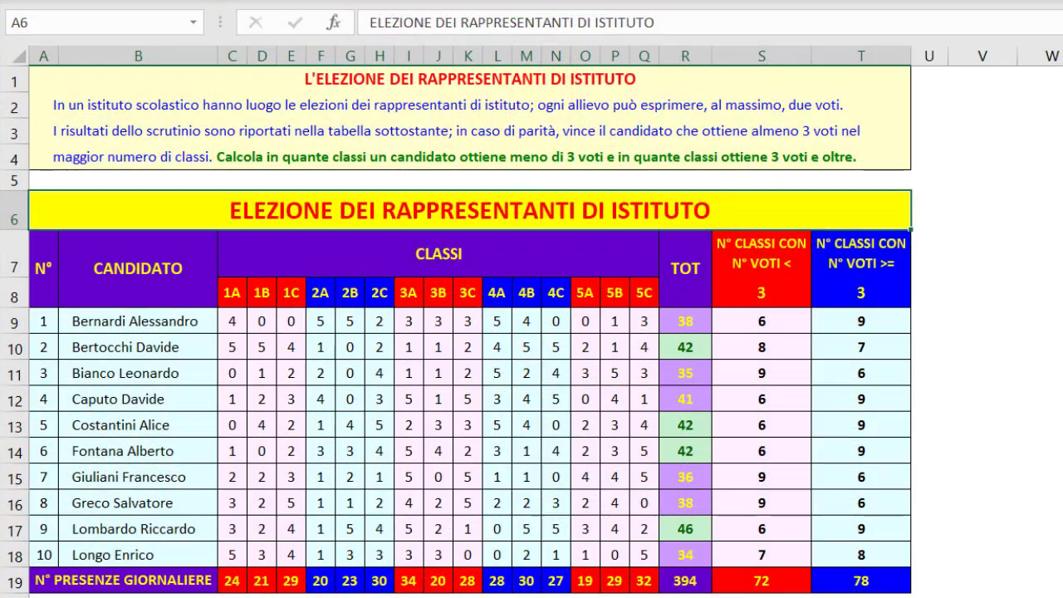
pyautogui.click(762, 294)
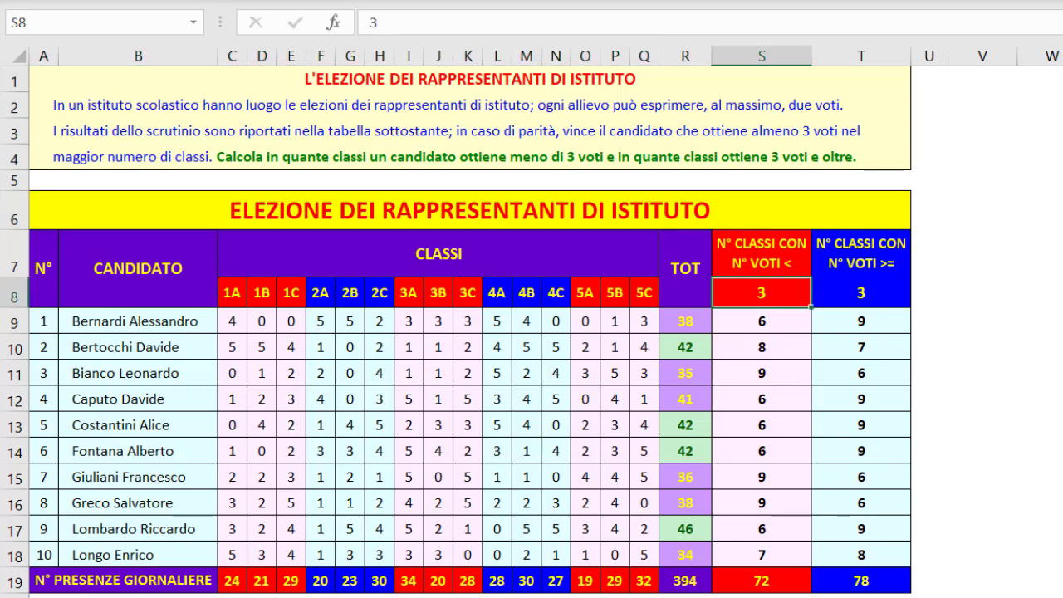
pyautogui.click(862, 294)
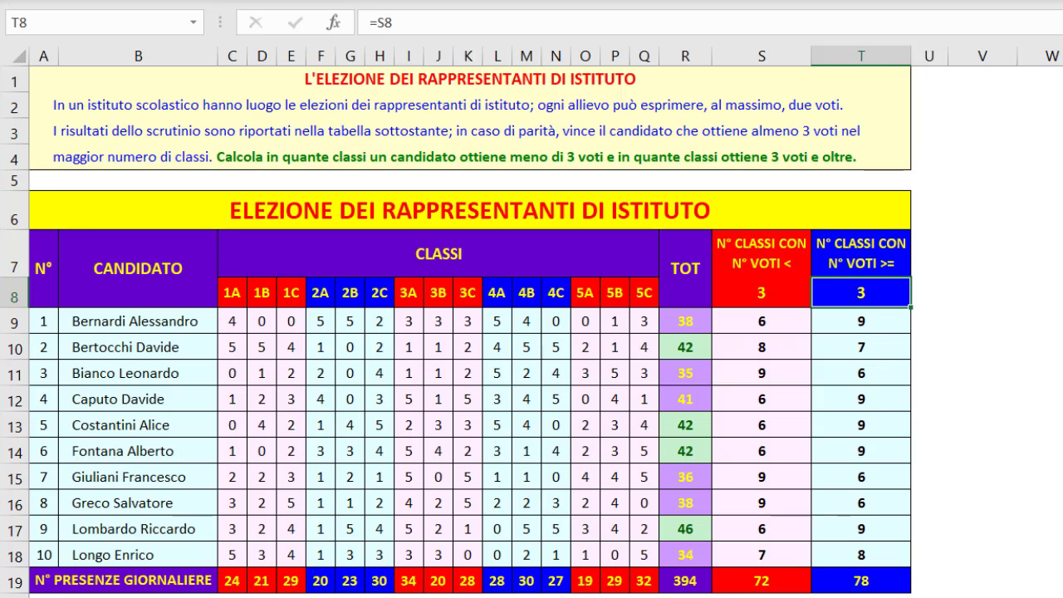
# Try a threshold of 4 in S8, check the linked cell T8, and set S8 back to 3
pyautogui.click(762, 293)
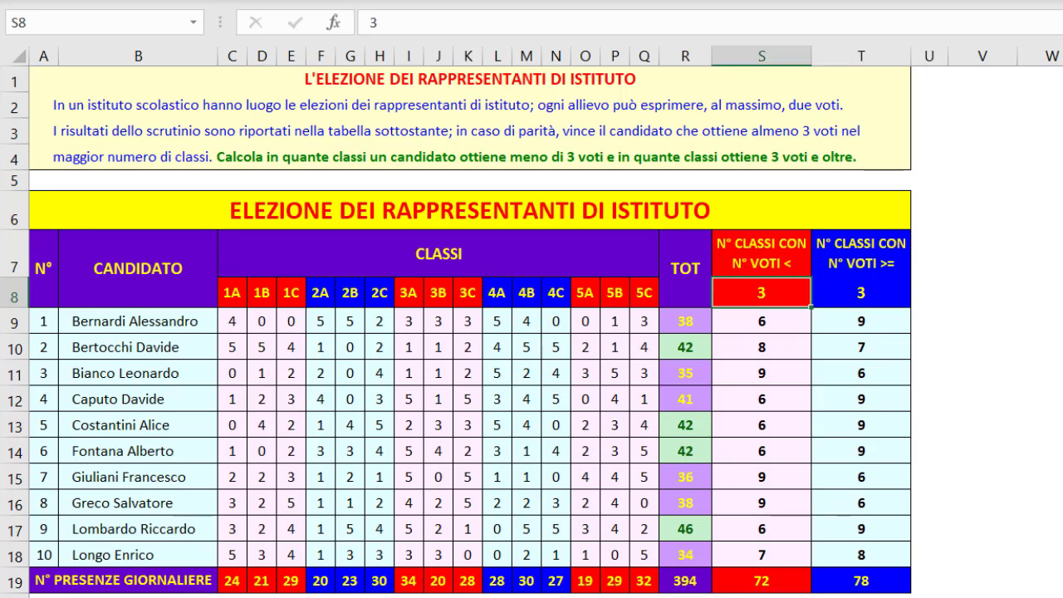
pyautogui.write('4')
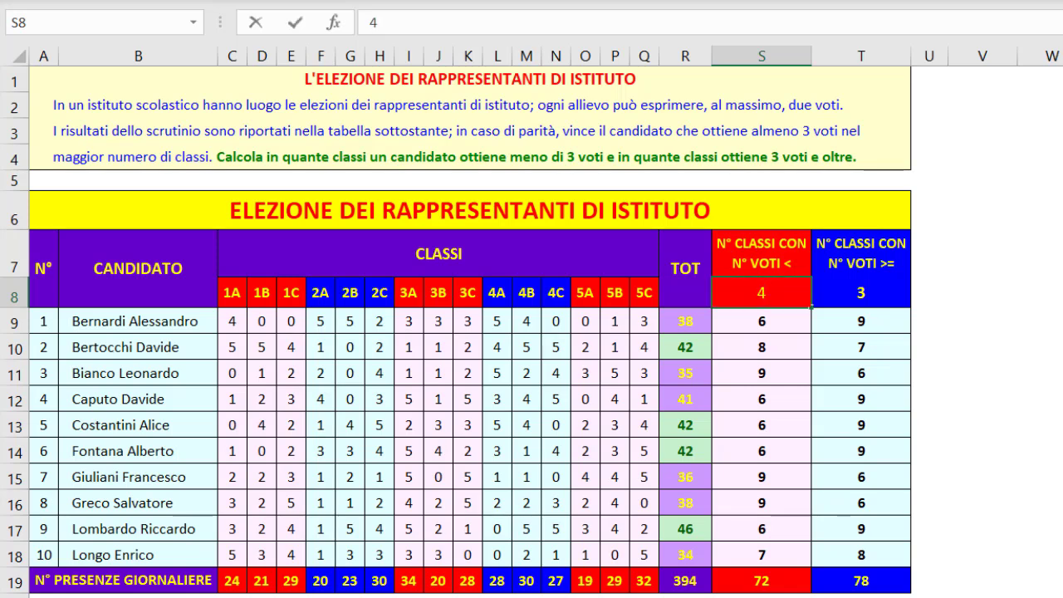
pyautogui.press('Return')
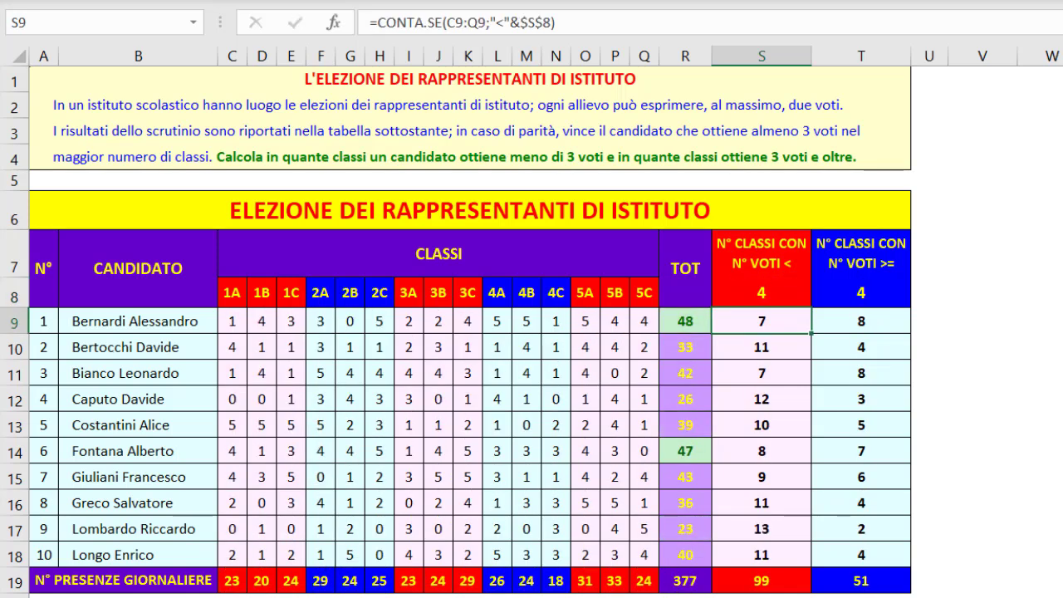
pyautogui.click(862, 293)
pyautogui.click(762, 293)
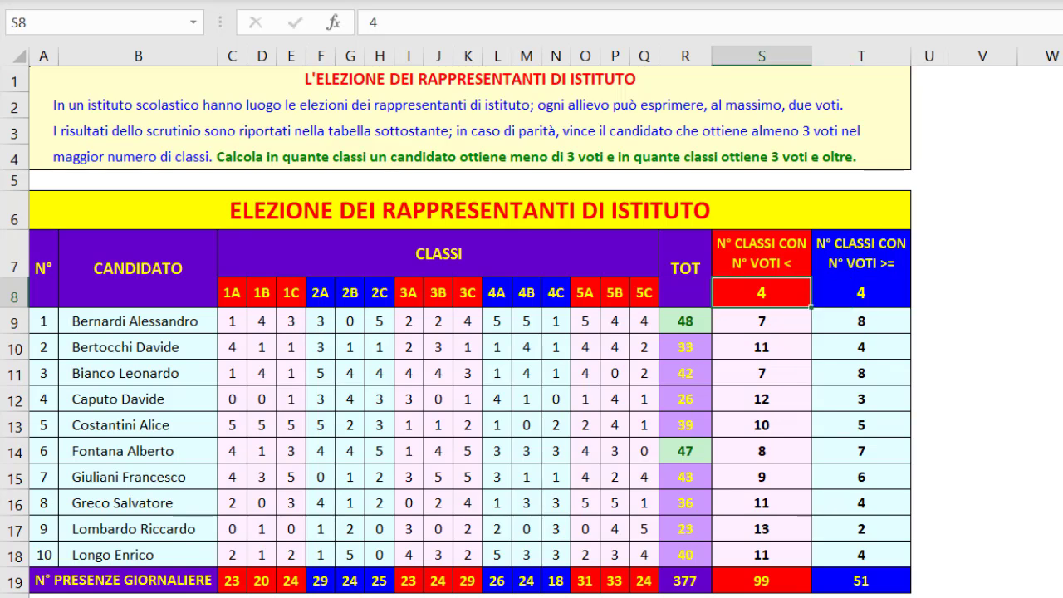
pyautogui.write('3')
pyautogui.hotkey('ctrl', 'Return')
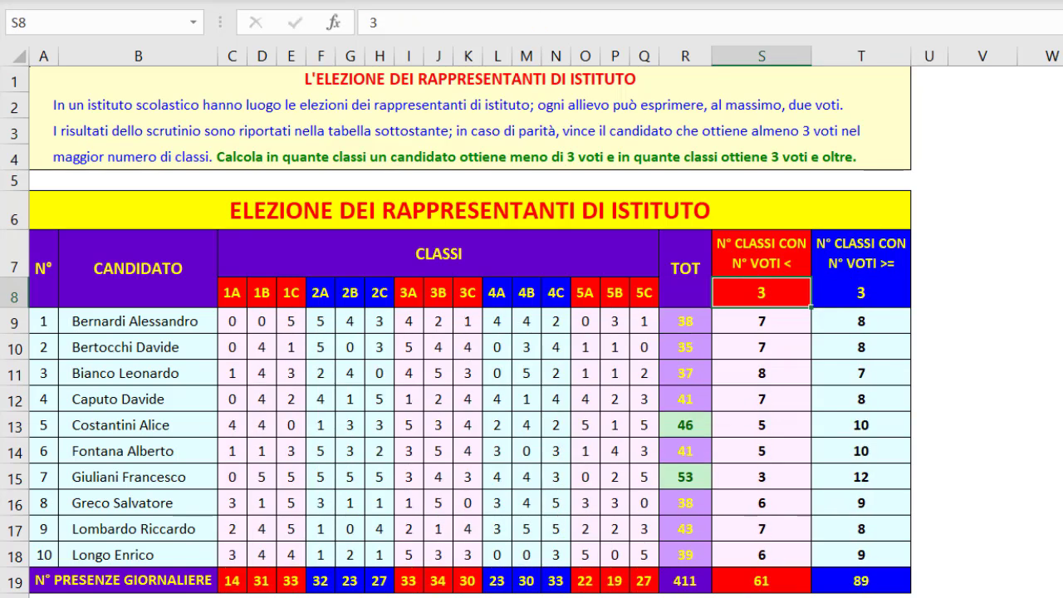
# Examine the criterion "<"&$S$8 in the S9 formula: the quoted operator, the & joiner and the absolute reference to S8
pyautogui.click(762, 322)
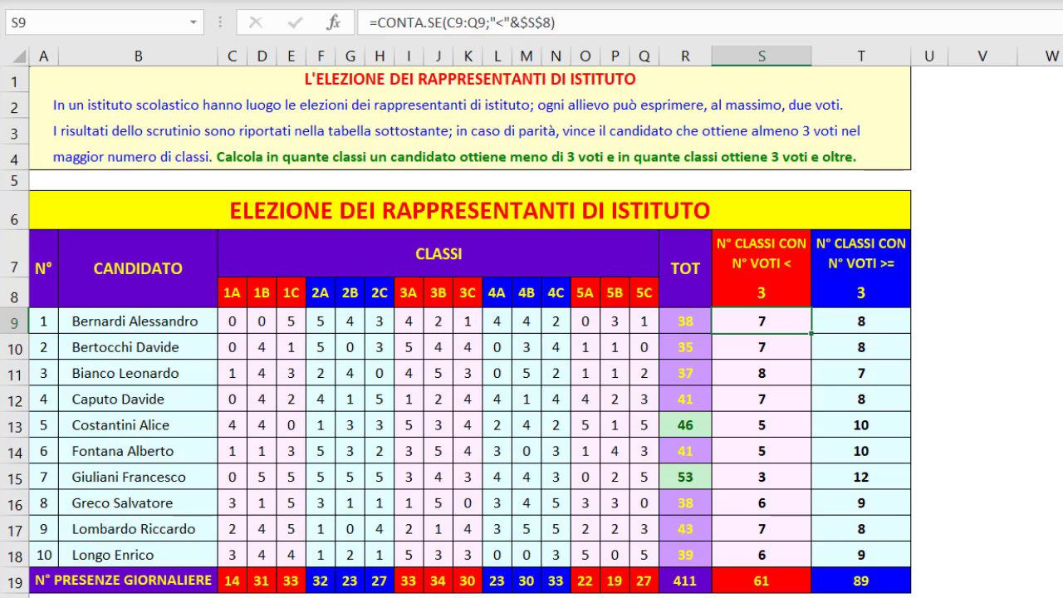
pyautogui.click(555, 22)
pyautogui.click(530, 57)
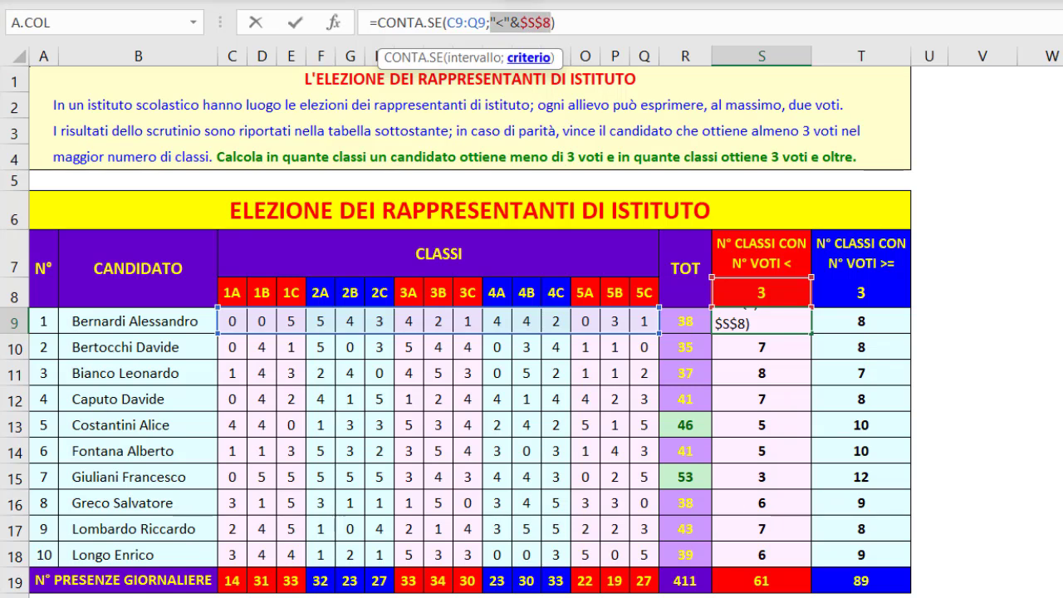
pyautogui.doubleClick(499, 23)
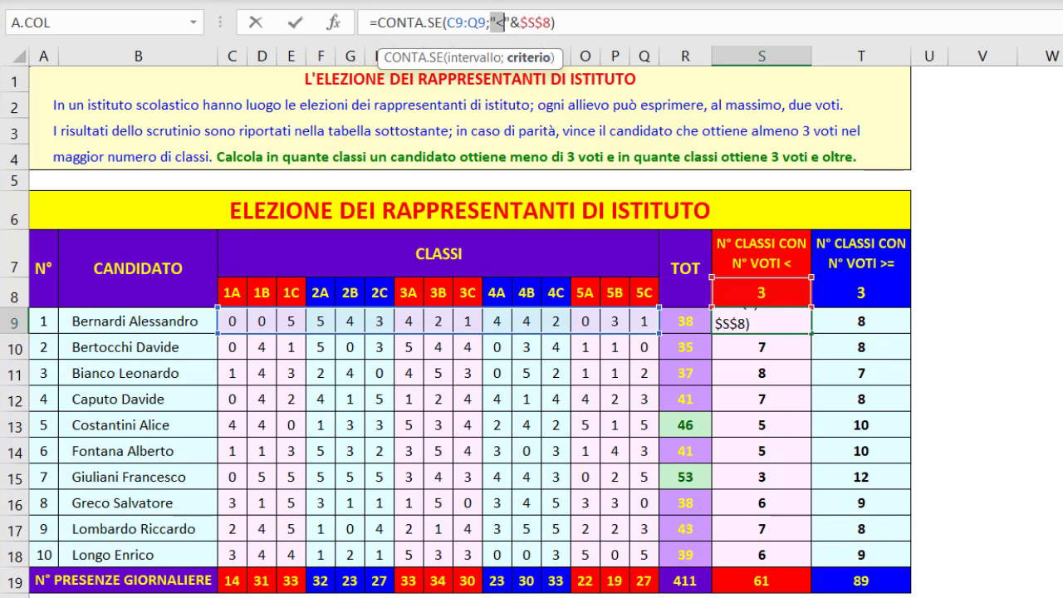
pyautogui.moveTo(504, 23); pyautogui.dragTo(511, 22)
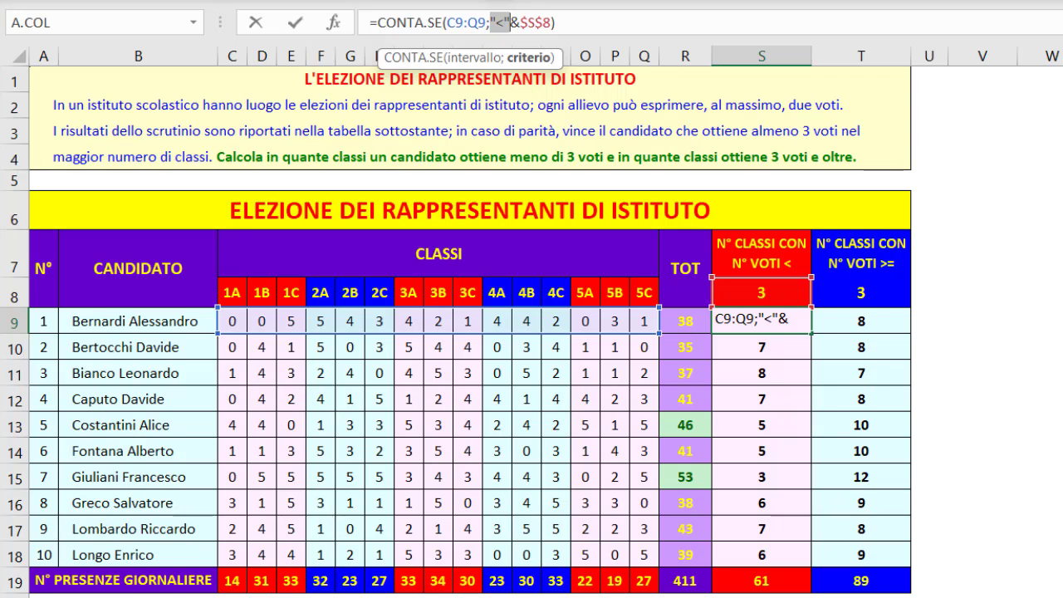
pyautogui.moveTo(509, 22); pyautogui.dragTo(521, 22)
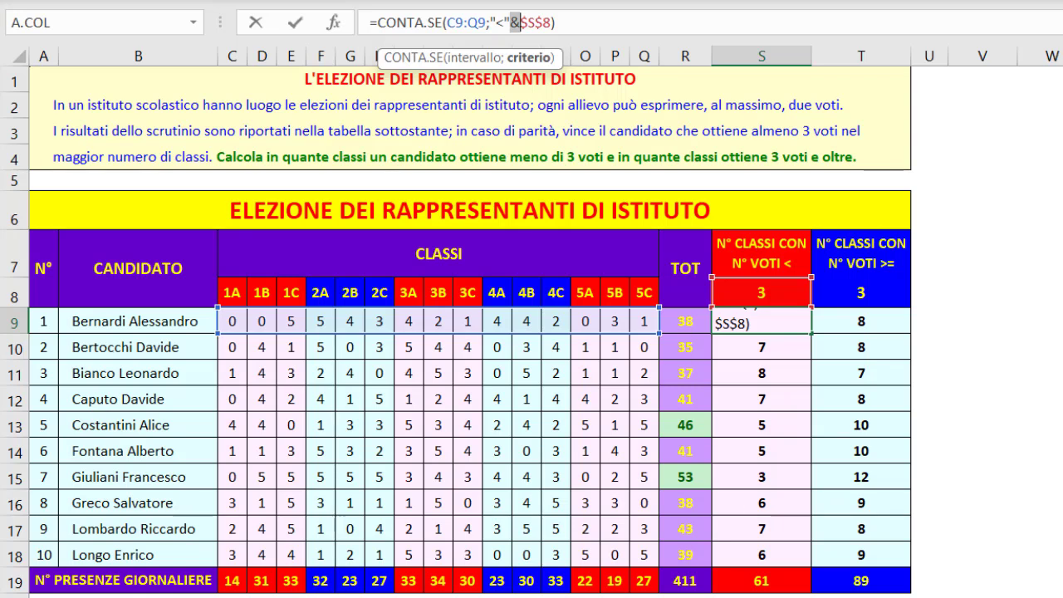
pyautogui.press('Right')
pyautogui.hotkey('shift', 'Right')
pyautogui.hotkey('shift', 'Right')
pyautogui.hotkey('shift', 'Right')
pyautogui.hotkey('shift', 'Right')
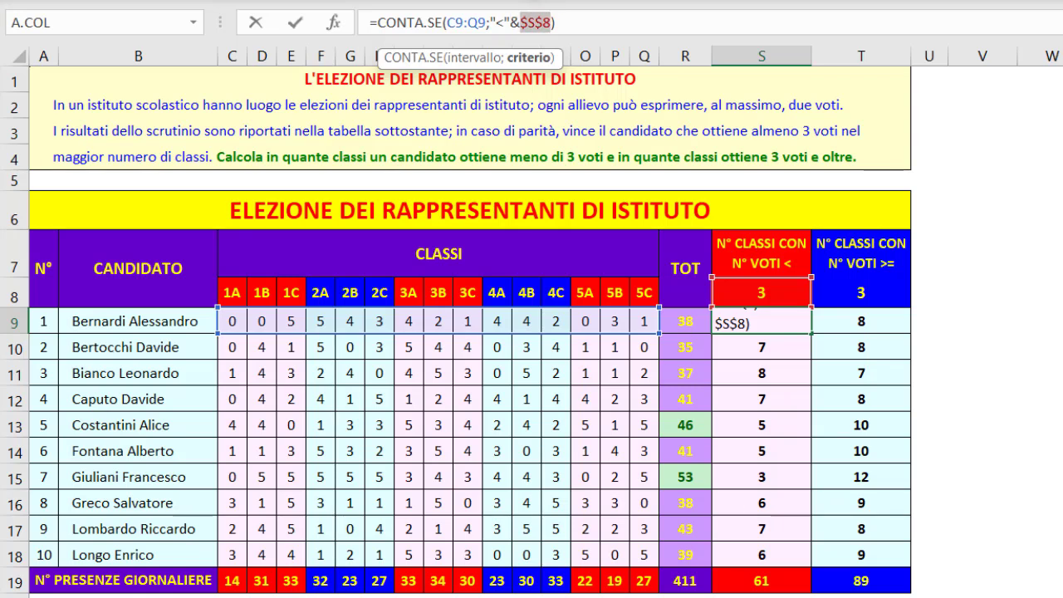
pyautogui.press('Return')
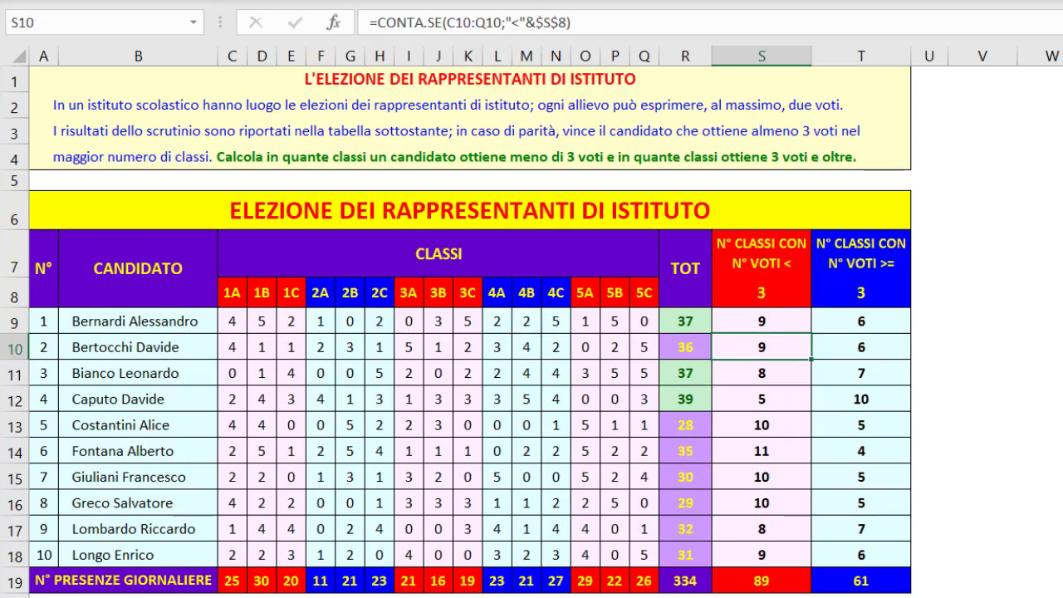
pyautogui.click(762, 293)
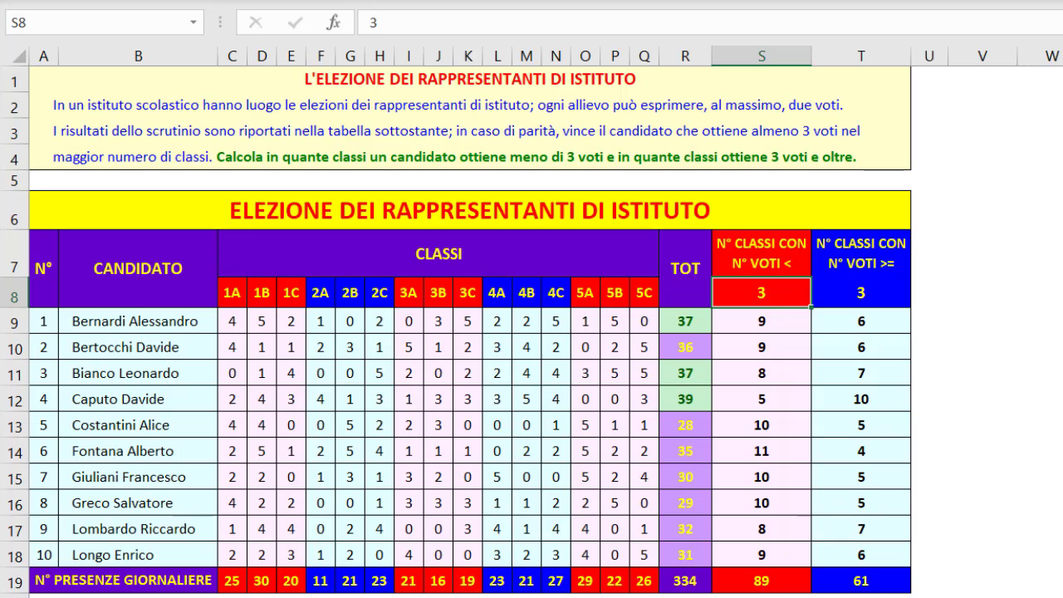
# Examine the criterion ">="&$T$8 in the T9 formula and the vote range C9:Q9 that it counts
pyautogui.click(862, 322)
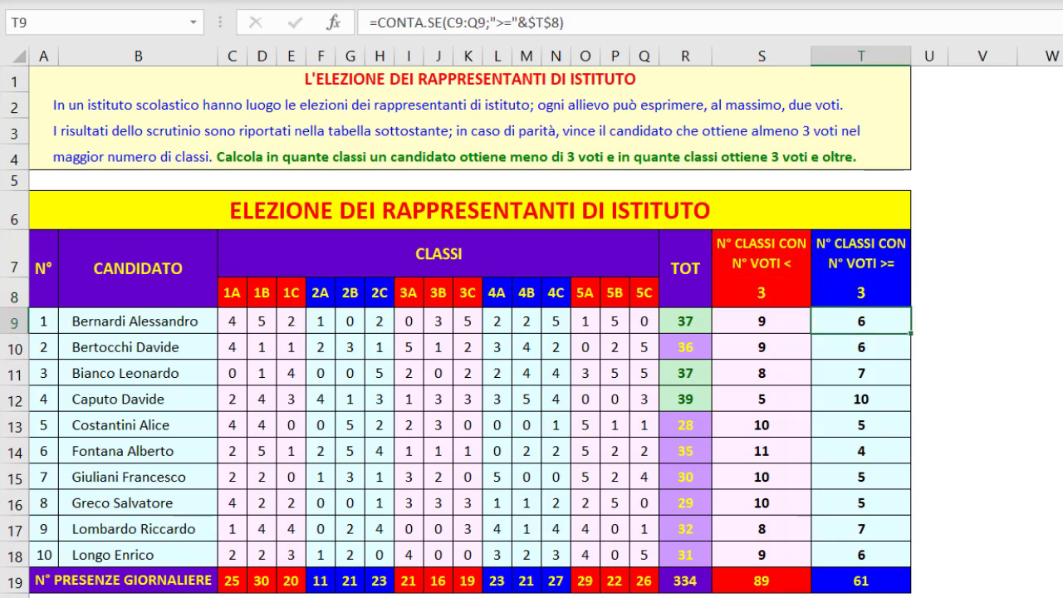
pyautogui.press('F2')
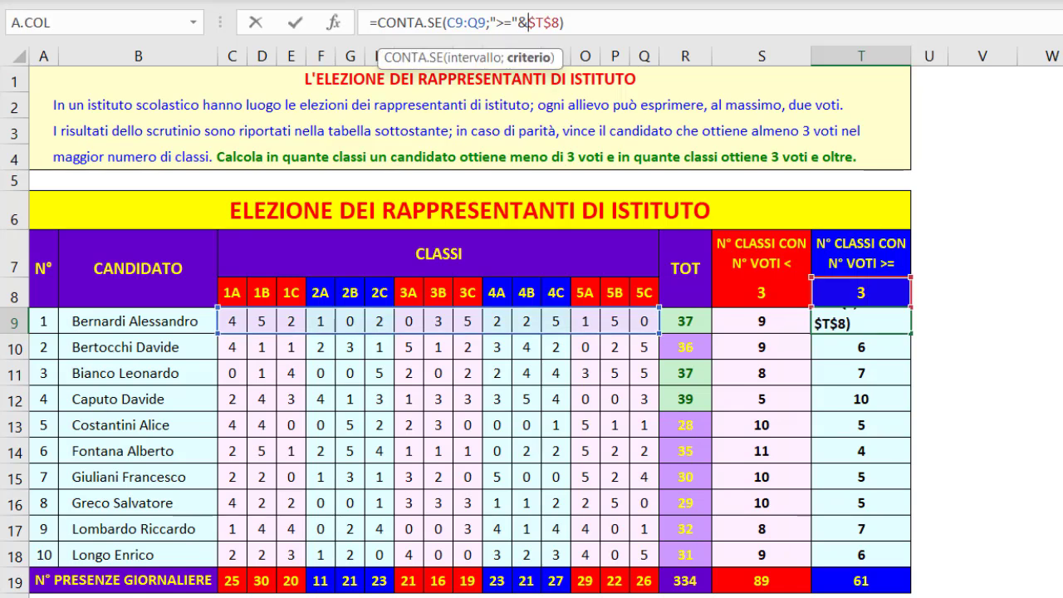
pyautogui.moveTo(490, 23); pyautogui.dragTo(562, 22)
pyautogui.click(519, 22)
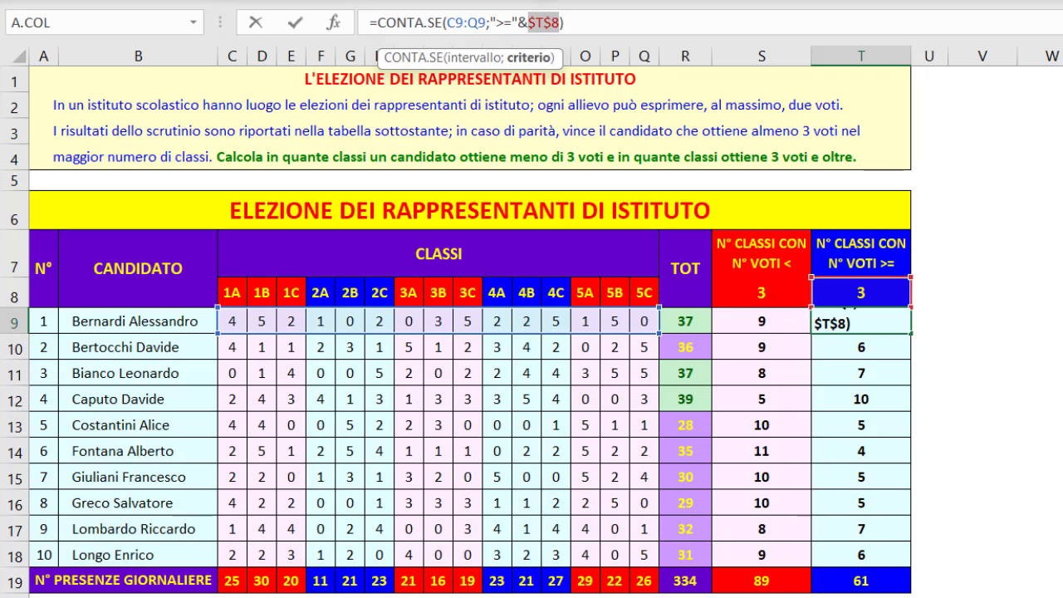
pyautogui.hotkey('ctrl', 'Return')
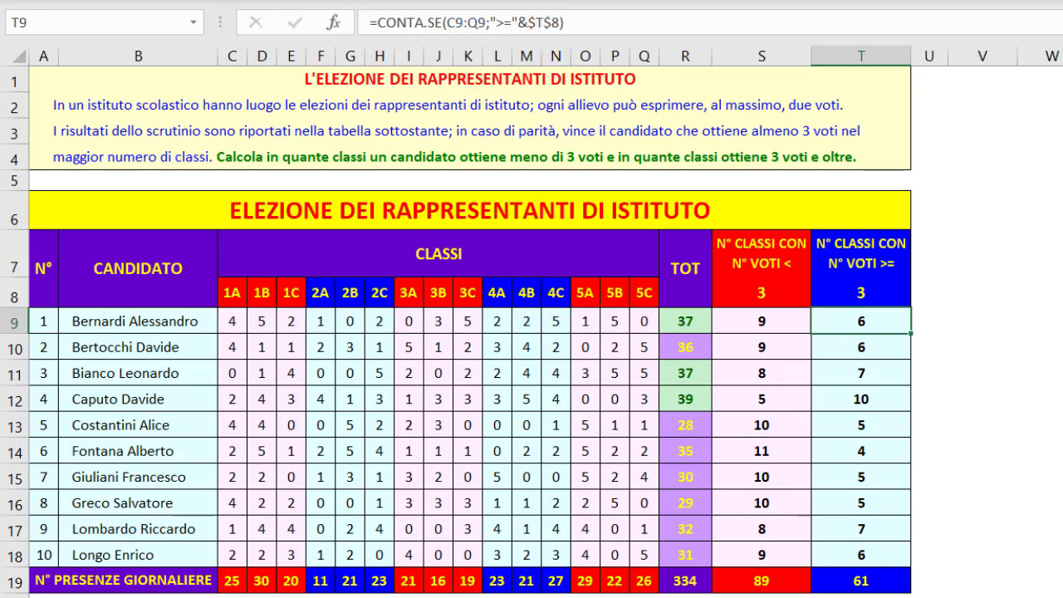
pyautogui.moveTo(233, 321); pyautogui.dragTo(645, 320)
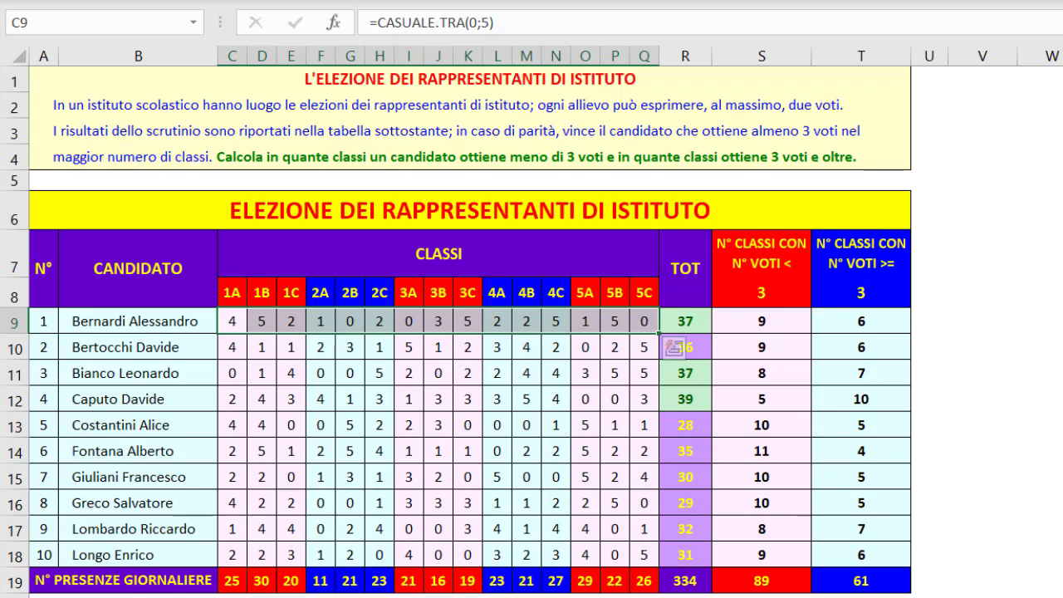
pyautogui.click(862, 321)
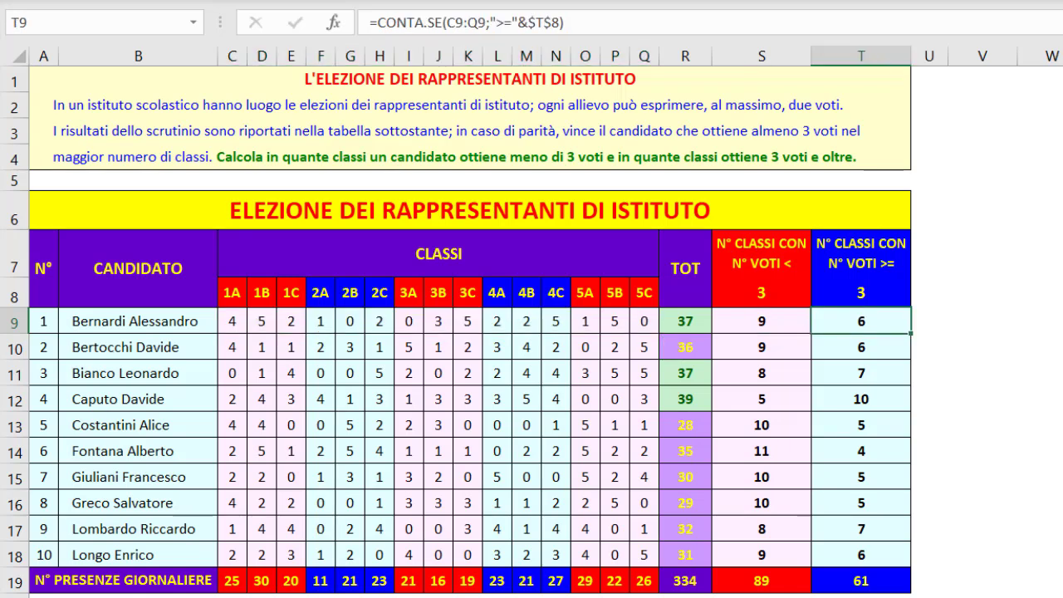
# Set the vote threshold in S8 to 4, and then to 5
pyautogui.click(761, 293)
pyautogui.write('4')
pyautogui.press('Return')
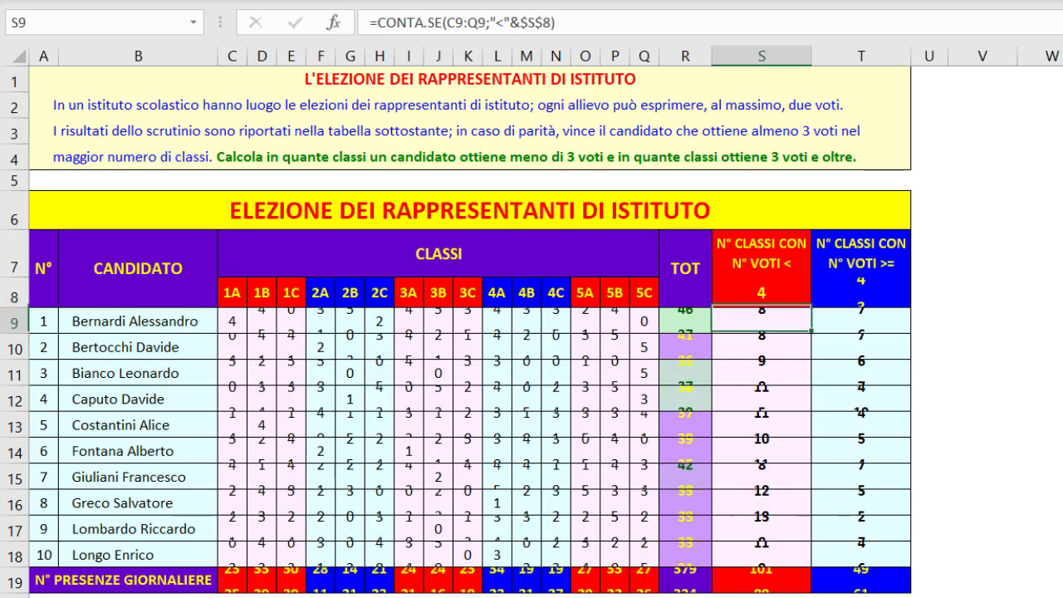
pyautogui.click(762, 293)
pyautogui.write('5')
pyautogui.press('Return')
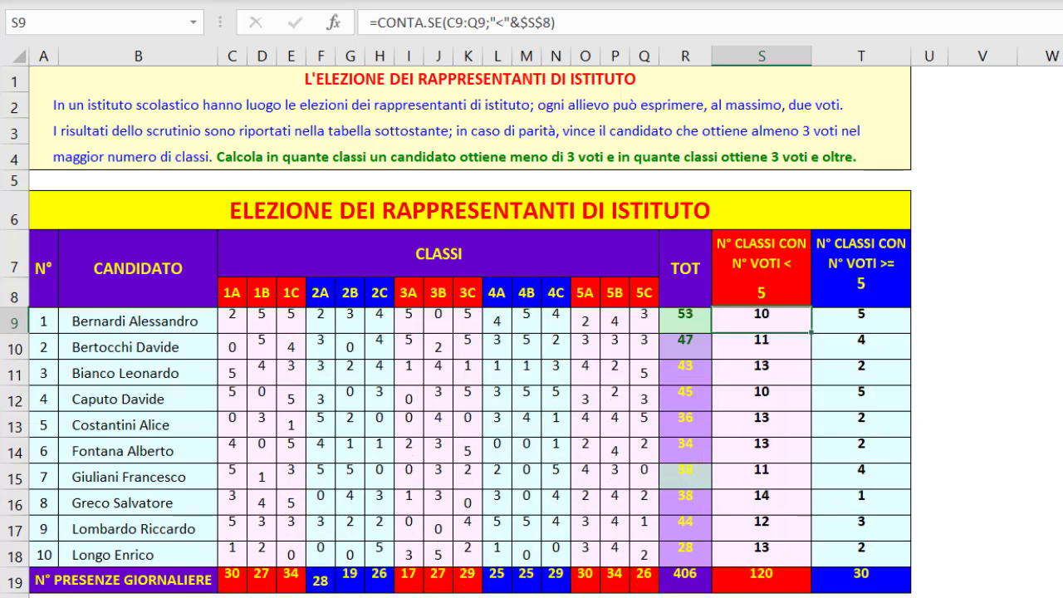
pyautogui.click(470, 210)
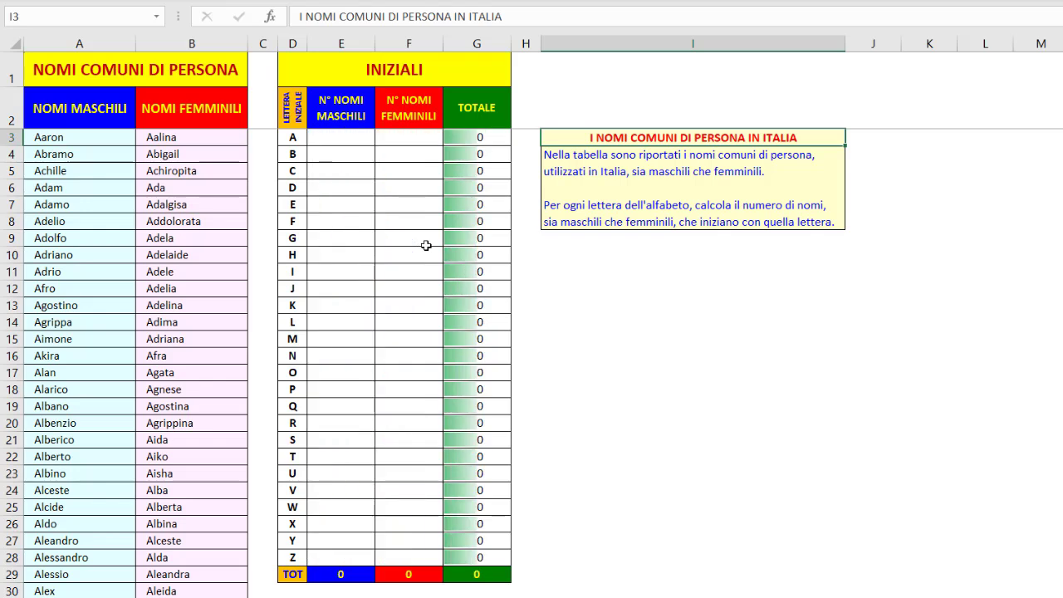
# In the names table, start a CONTA.SE formula in E3 with the male names $A$3:$A$747 as its absolute range
pyautogui.click(344, 138)
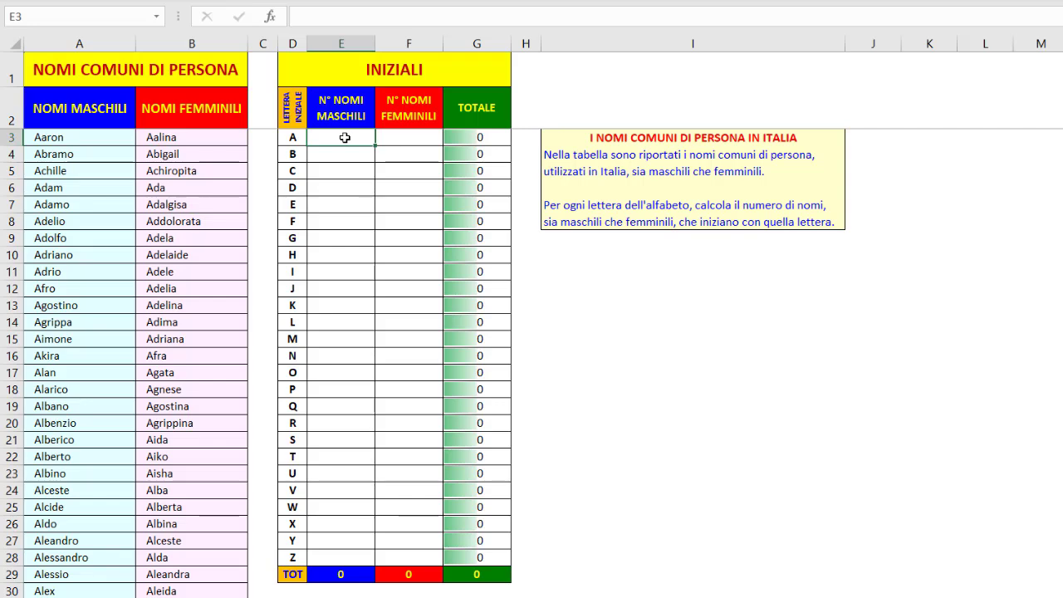
pyautogui.write('=CON')
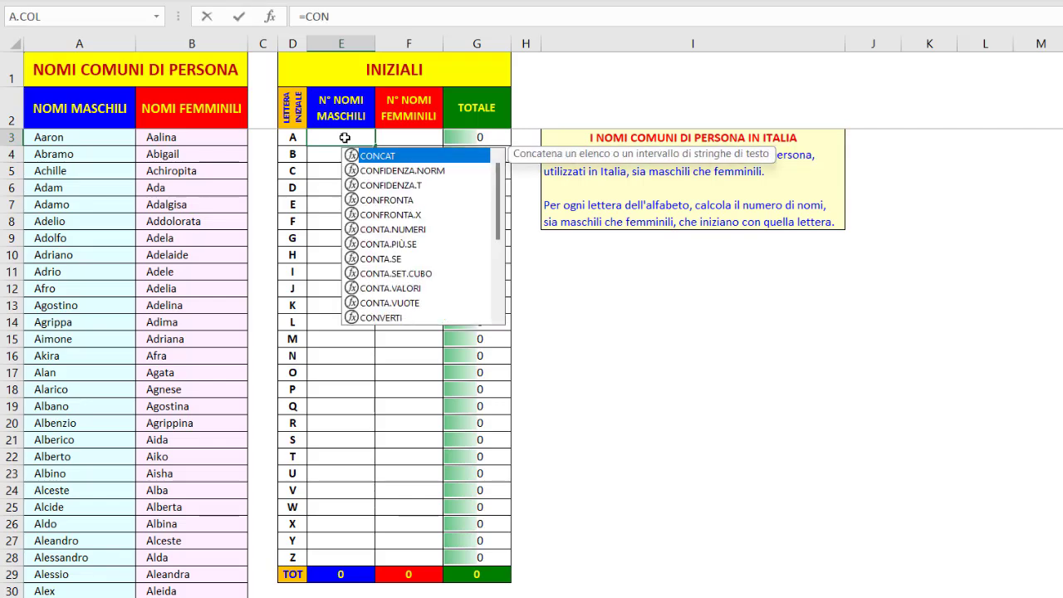
pyautogui.doubleClick(382, 258)
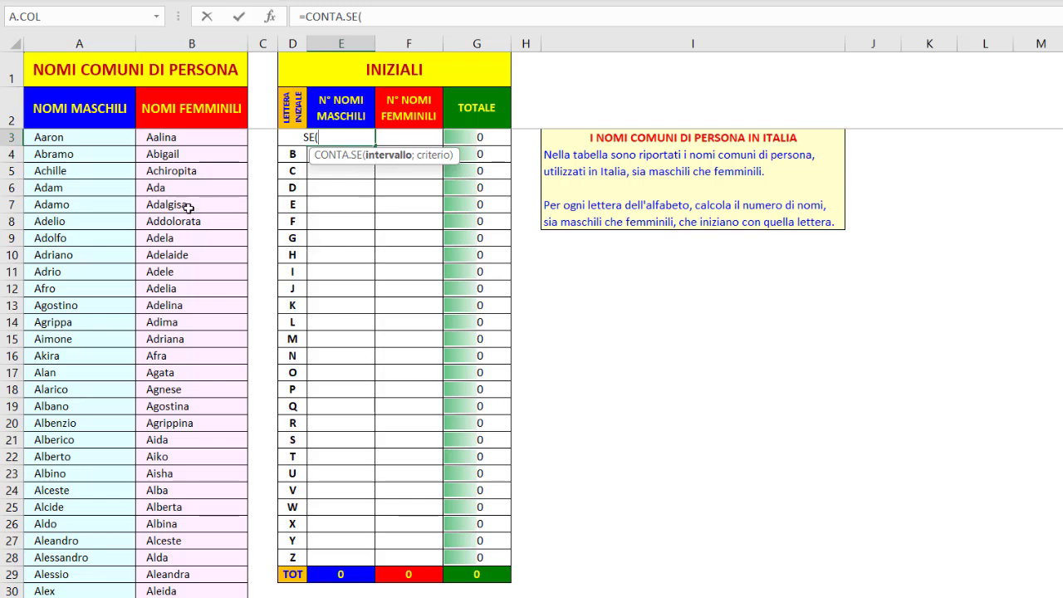
pyautogui.click(93, 138)
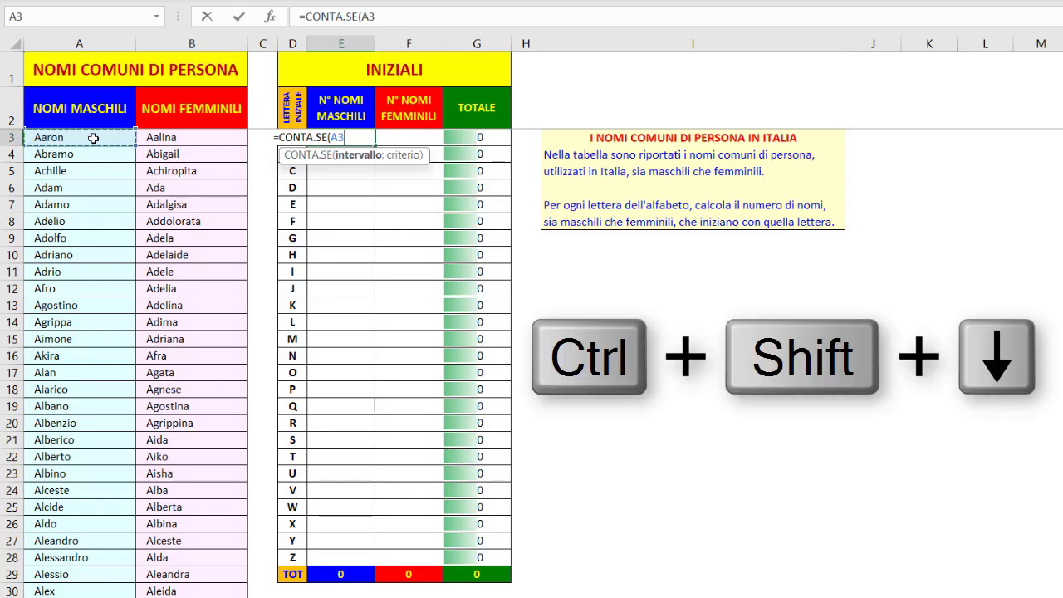
pyautogui.hotkey('ctrl', 'shift', 'Down')
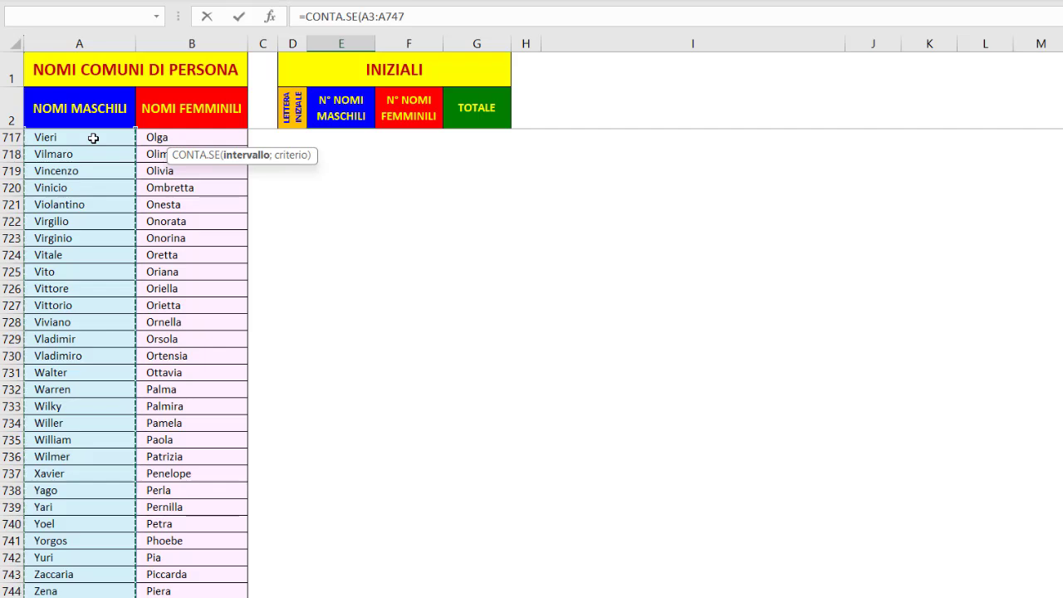
pyautogui.press('F4')
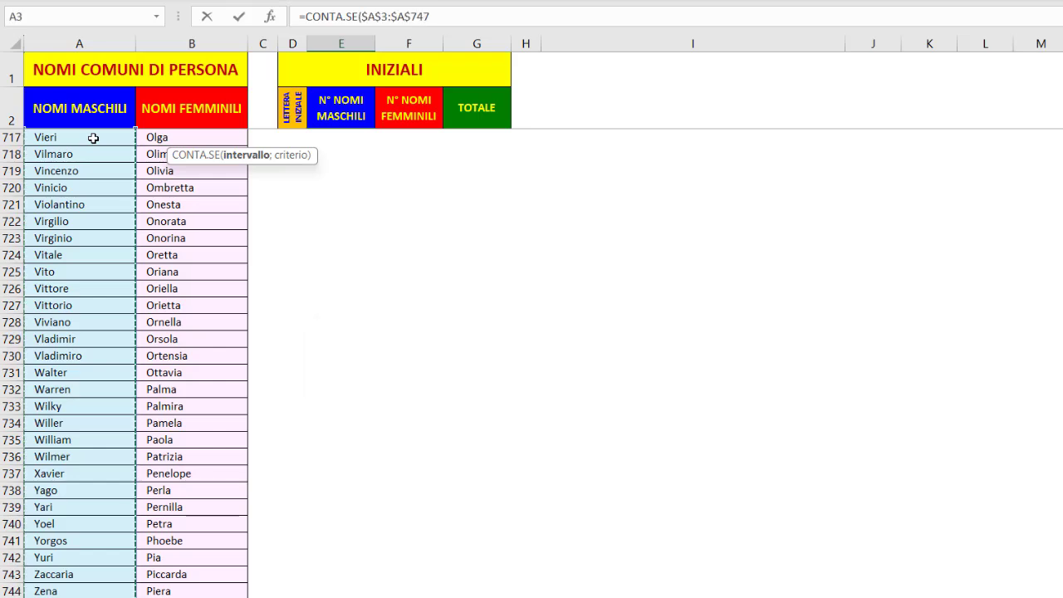
pyautogui.write(';')
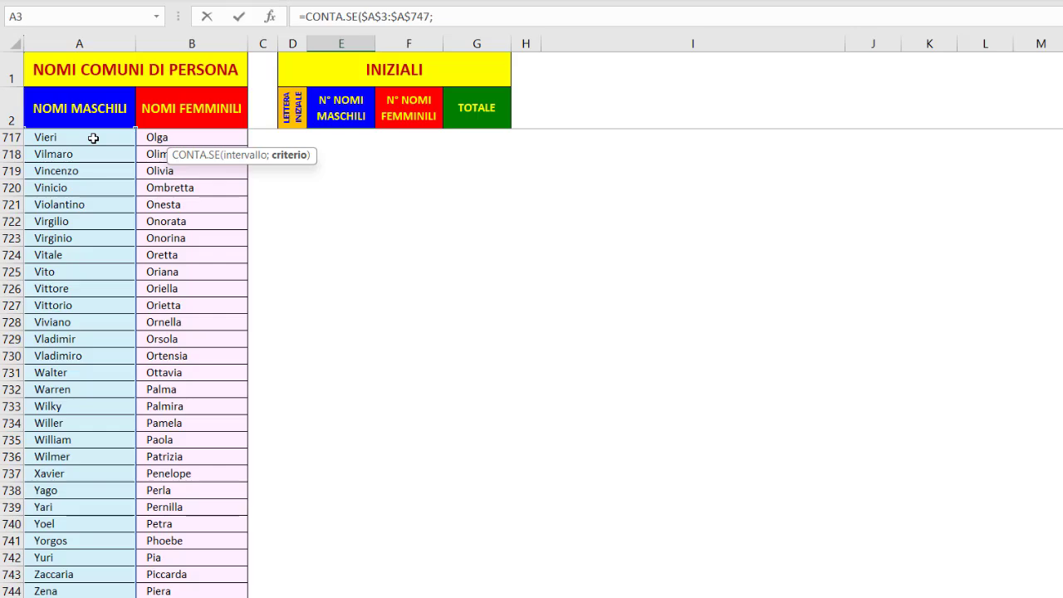
# Complete the E3 formula with the criterion D3&"*" and fill it down the male names column to E28
pyautogui.hotkey('ctrl', 'BackSpace')
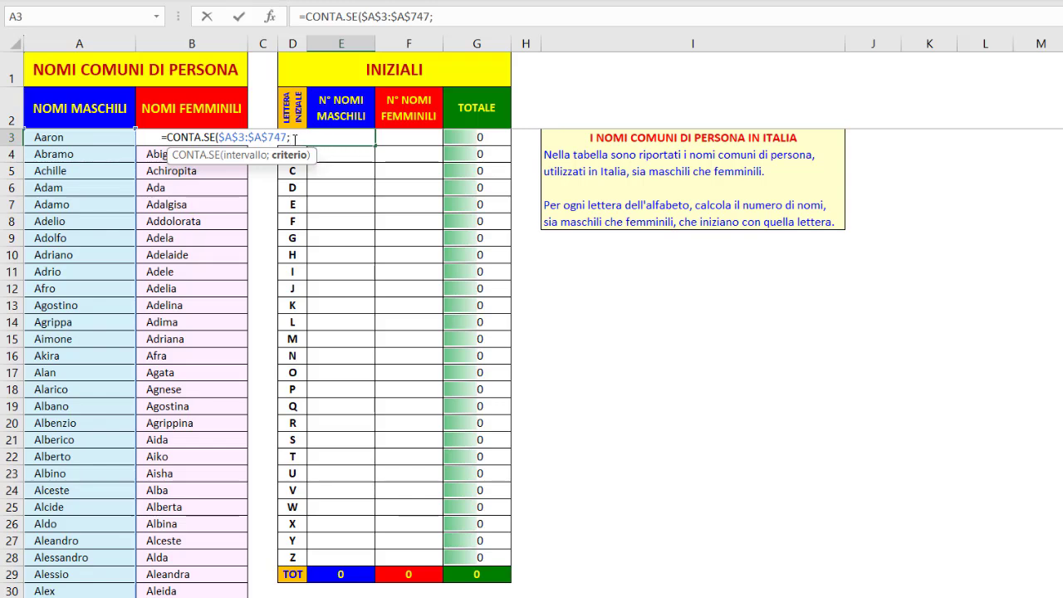
pyautogui.click(294, 138)
pyautogui.write(')')
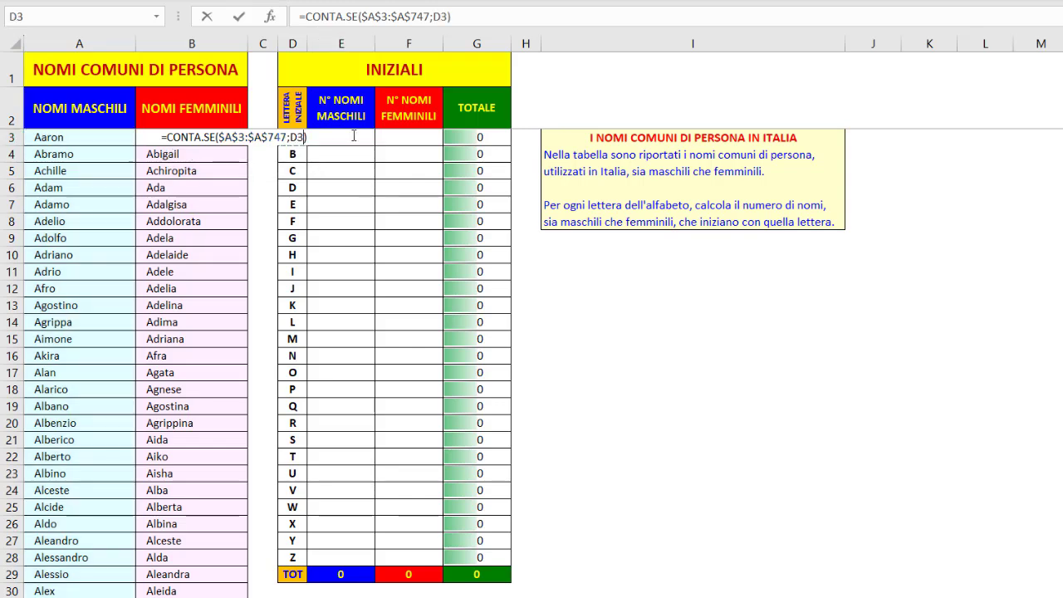
pyautogui.press('Left')
pyautogui.write('&')
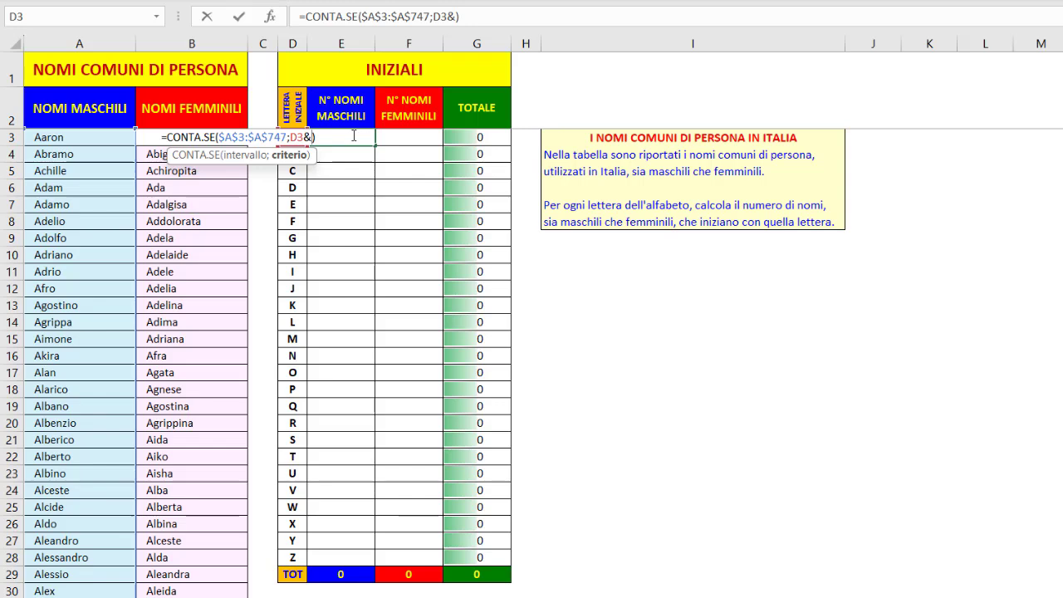
pyautogui.write('"*"')
pyautogui.press('Return')
pyautogui.click(353, 136)
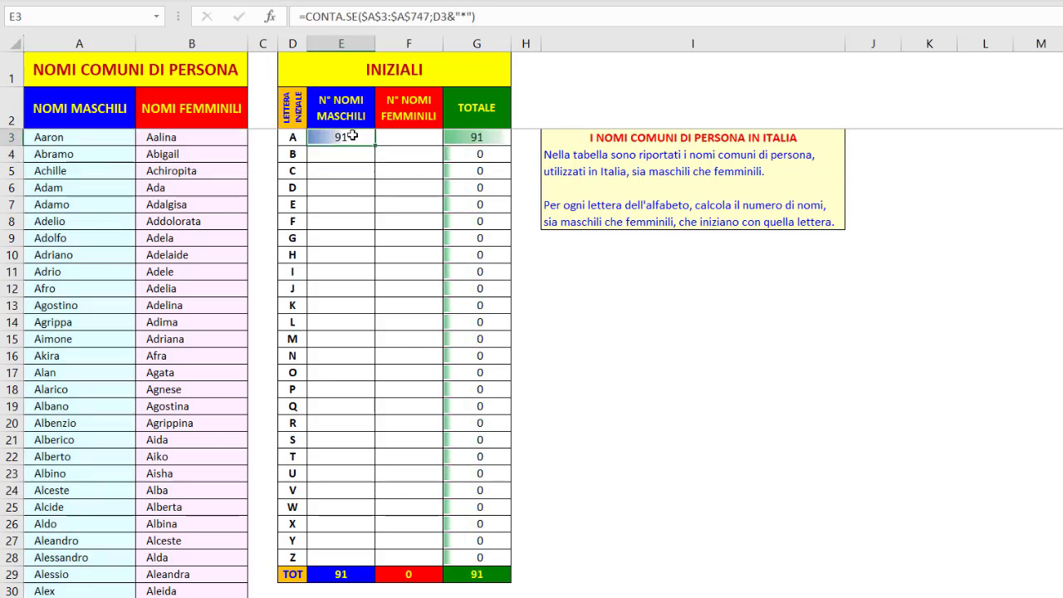
pyautogui.doubleClick(378, 146)
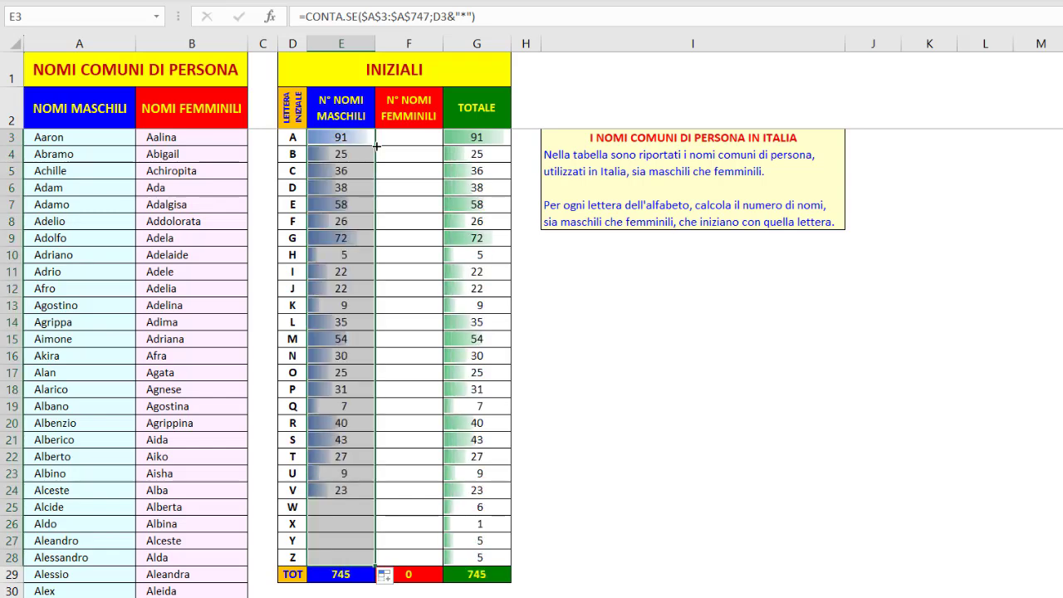
# Try replacing the asterisk in the E3 criterion with the single-character wildcards ???, and discard the edit
pyautogui.click(467, 15)
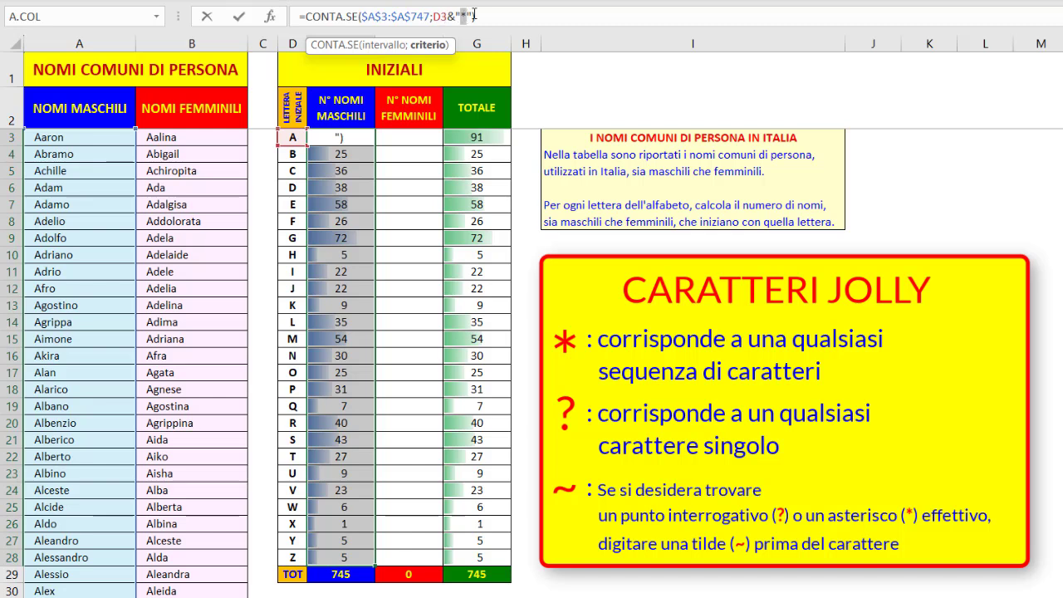
pyautogui.write('??')
pyautogui.write('?')
pyautogui.moveTo(460, 17); pyautogui.dragTo(467, 16)
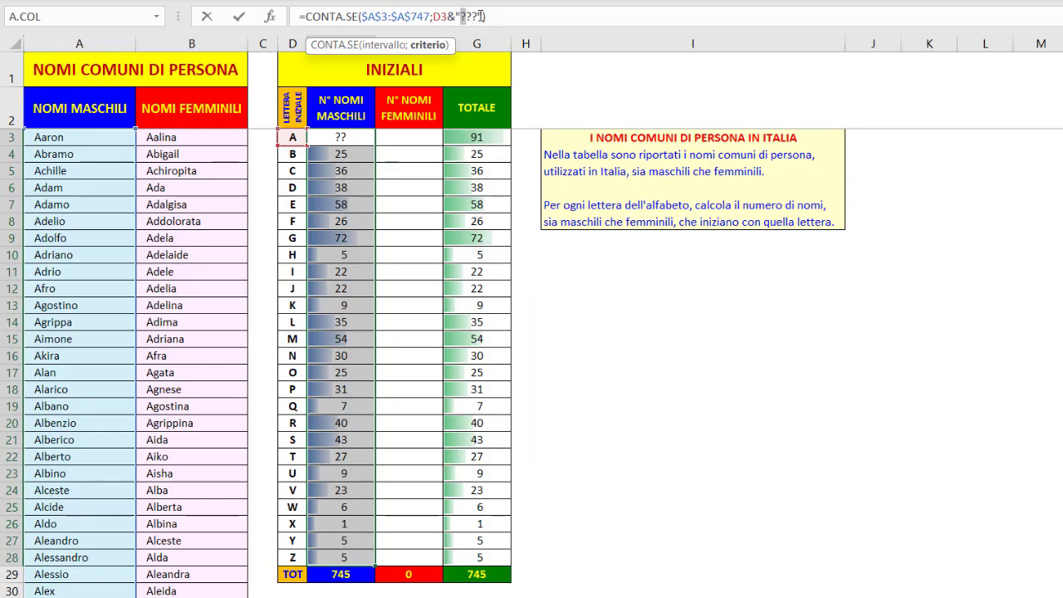
pyautogui.press('Escape')
pyautogui.click(406, 137)
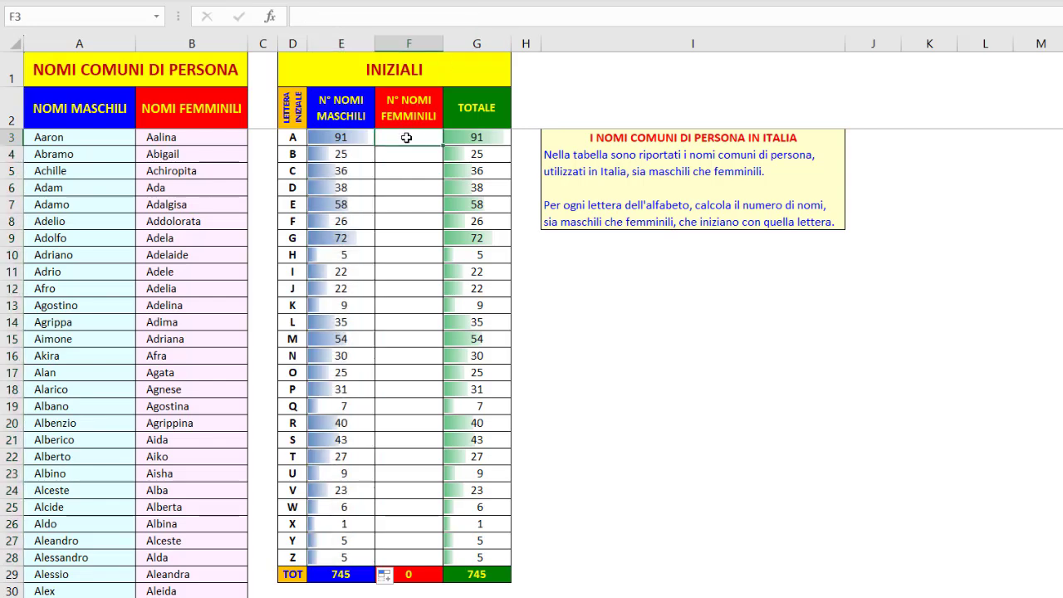
pyautogui.click(447, 71)
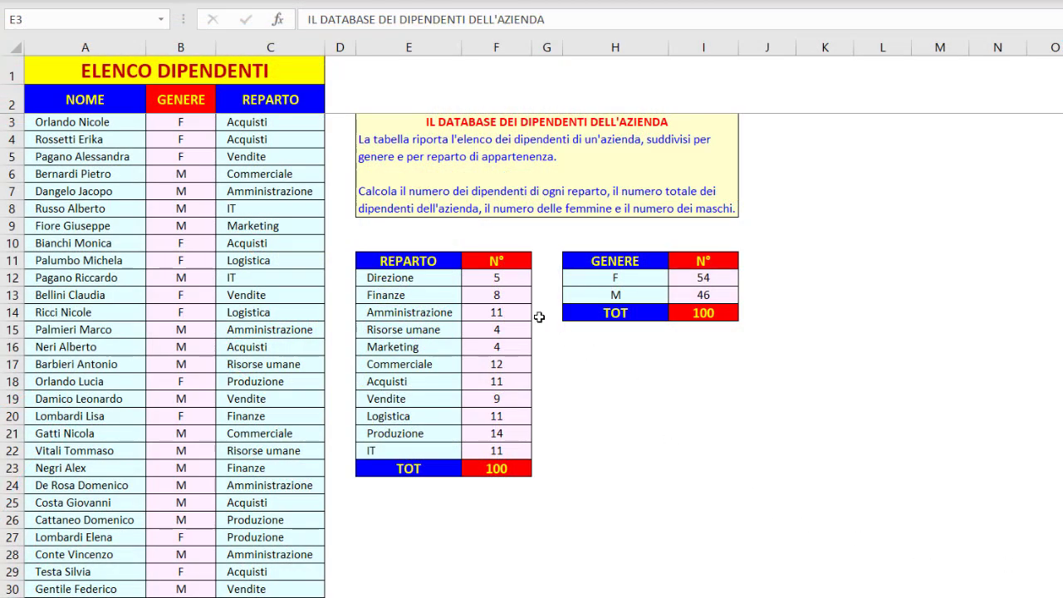
# In the employee list, examine the range and criterion of the department count formula in F12, and the total formula in F23
pyautogui.click(501, 280)
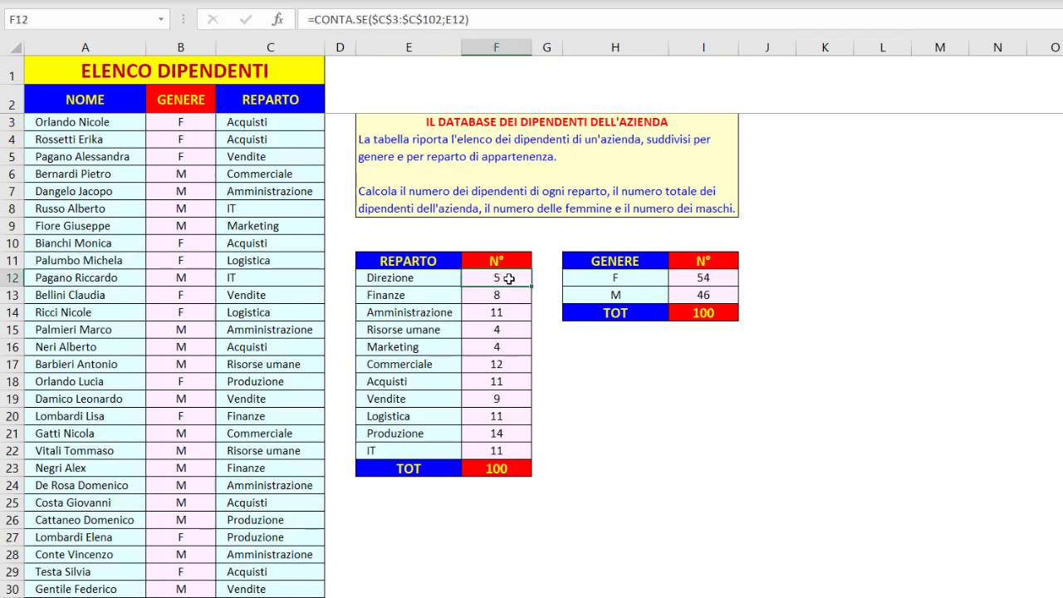
pyautogui.click(402, 18)
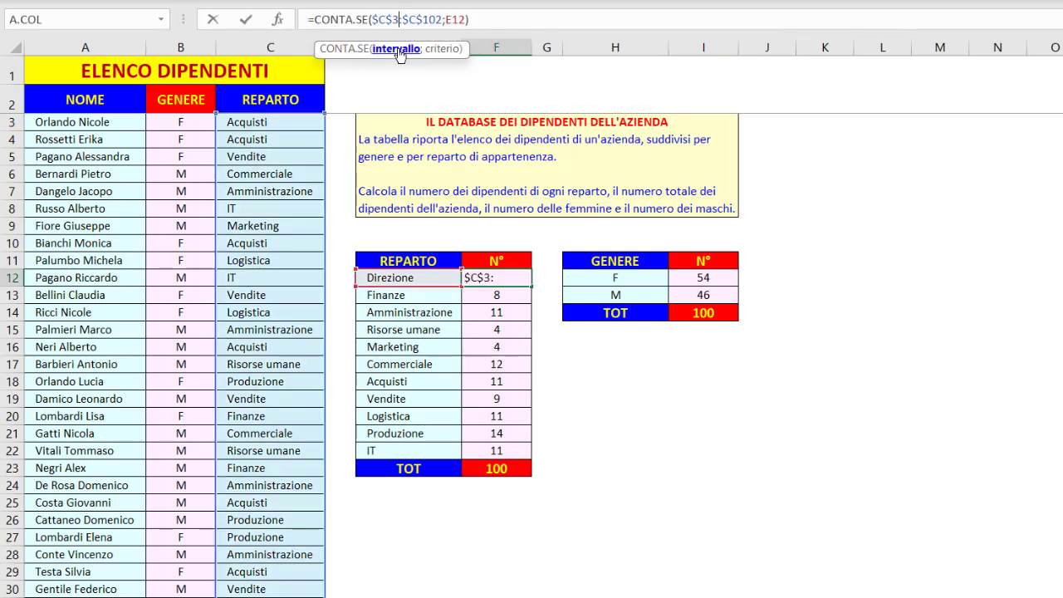
pyautogui.click(397, 50)
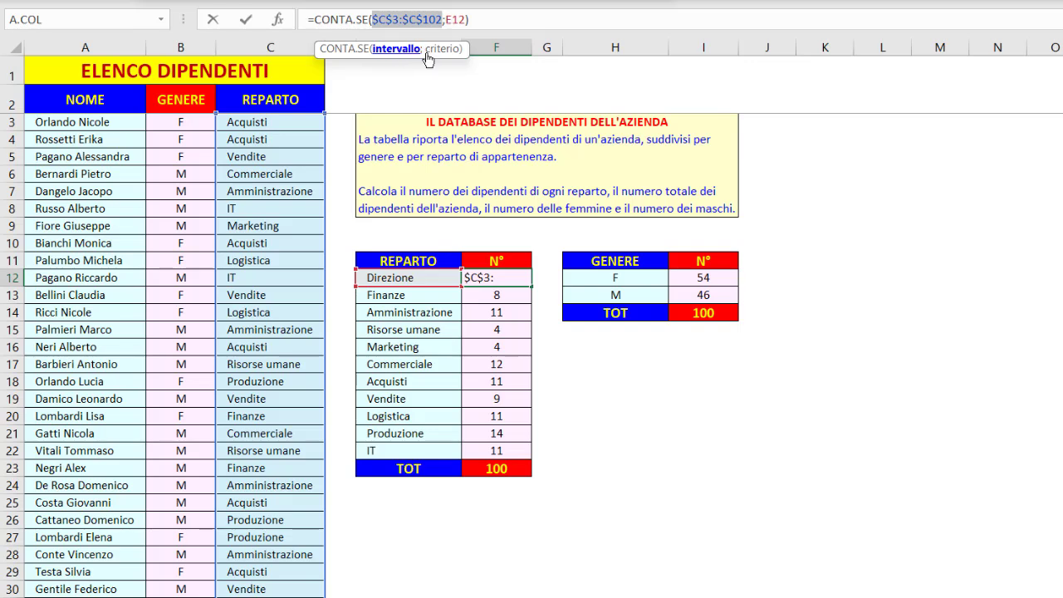
pyautogui.click(440, 49)
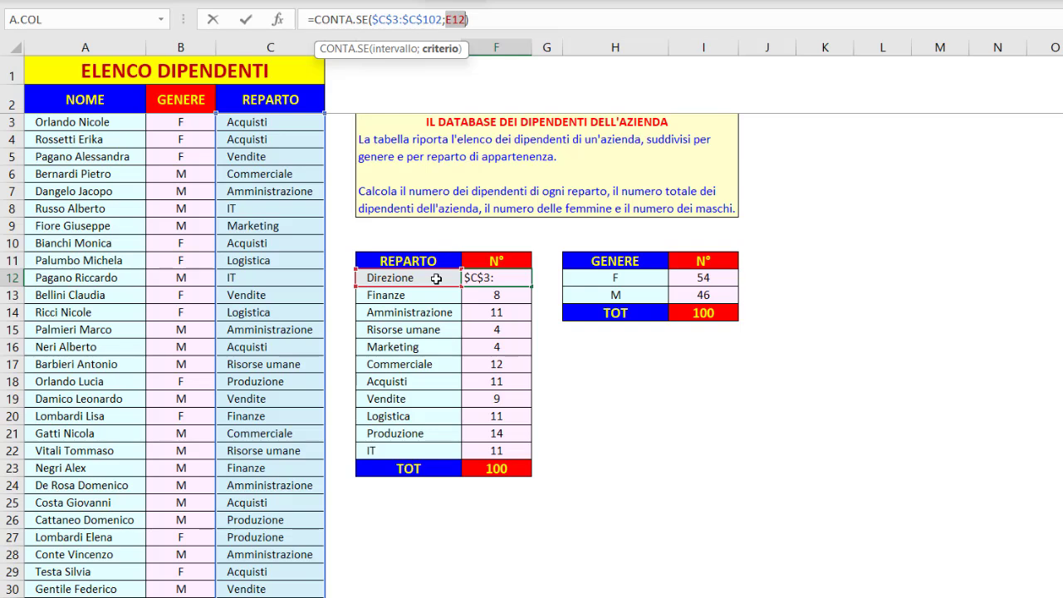
pyautogui.hotkey('ctrl', 'Return')
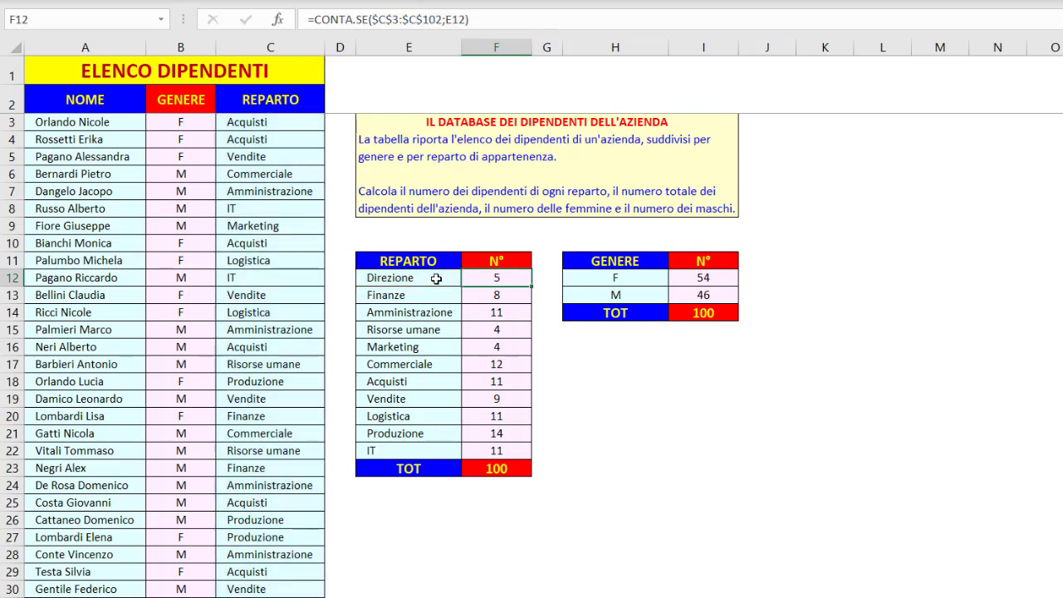
pyautogui.click(515, 471)
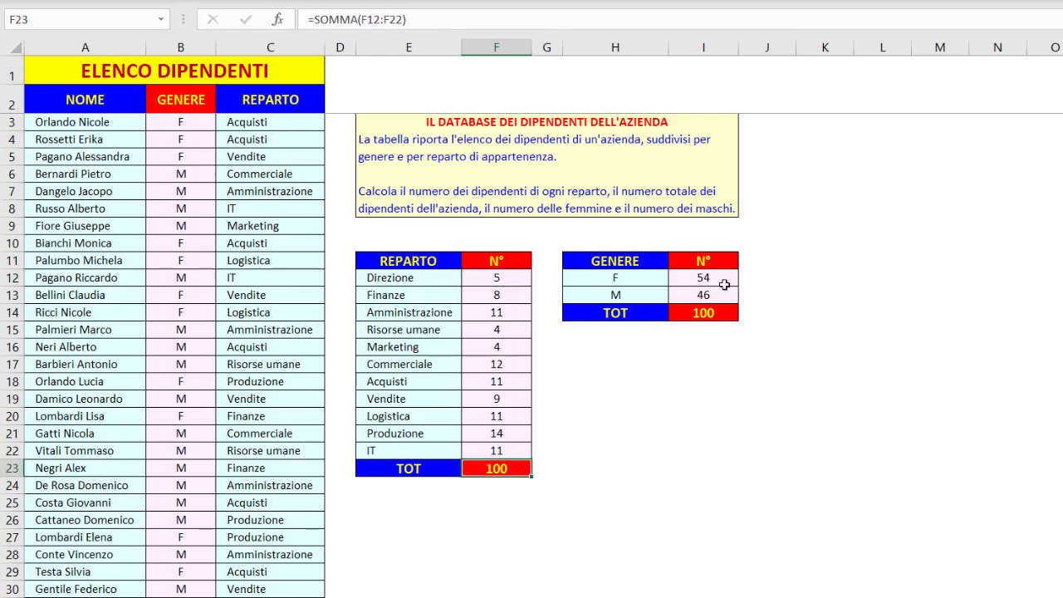
# Examine the range $B$3:$B$102 and the criterion H12 in the female employee count formula in I12
pyautogui.click(727, 277)
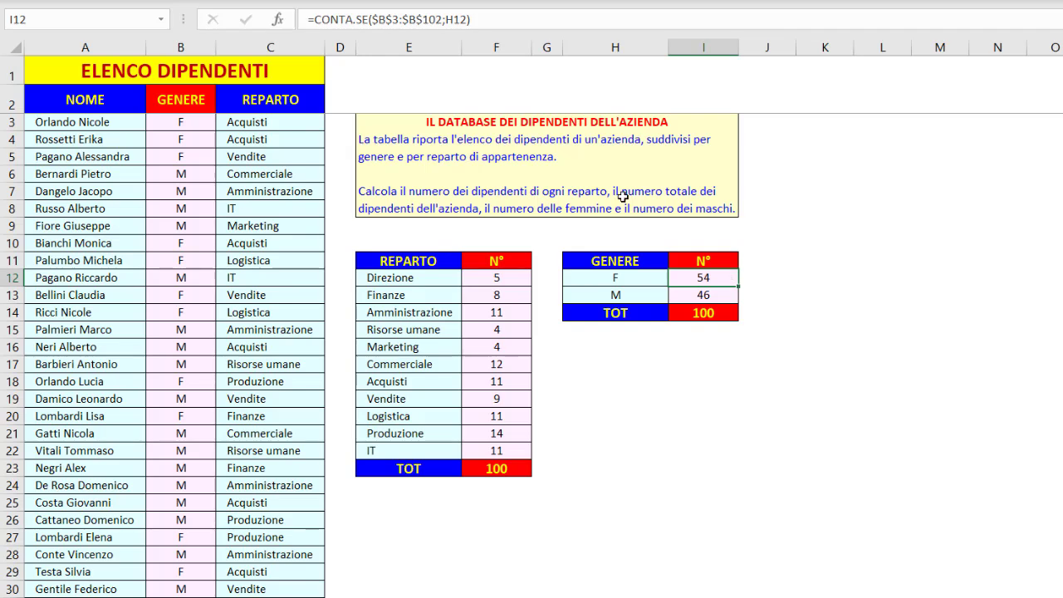
pyautogui.click(400, 18)
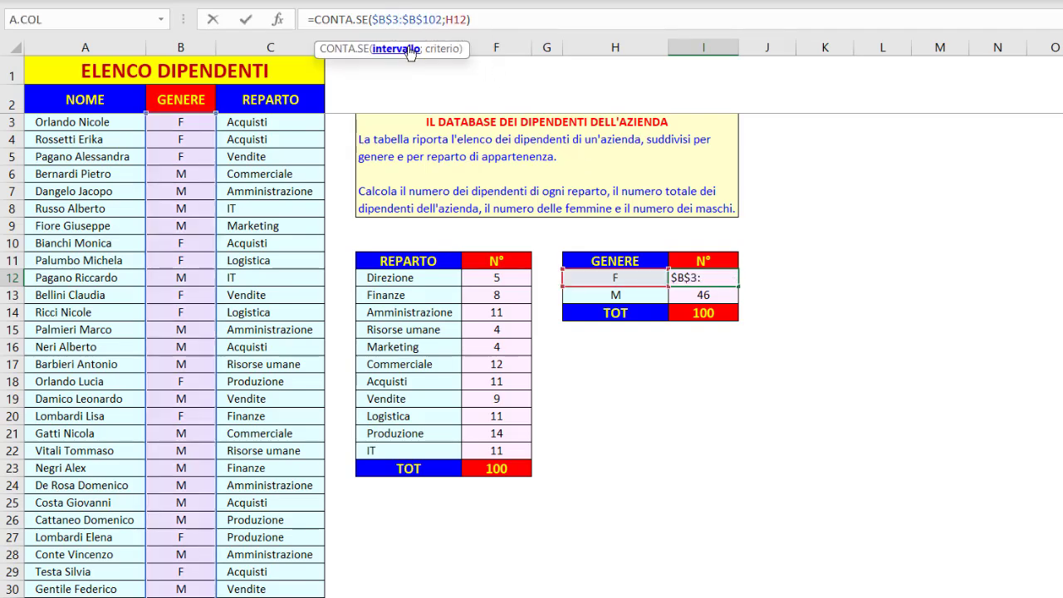
pyautogui.click(403, 49)
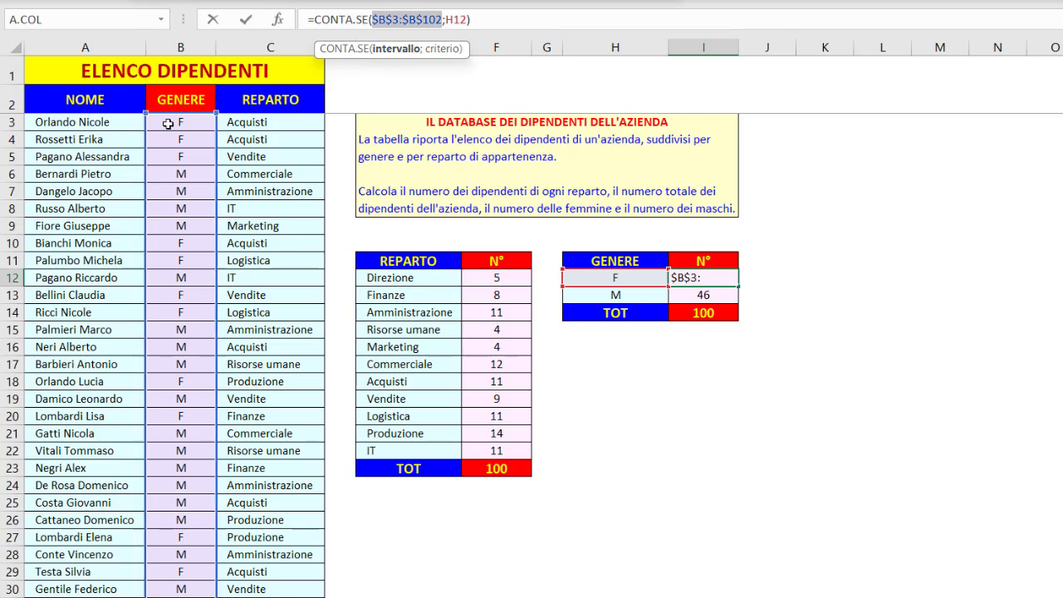
pyautogui.click(442, 49)
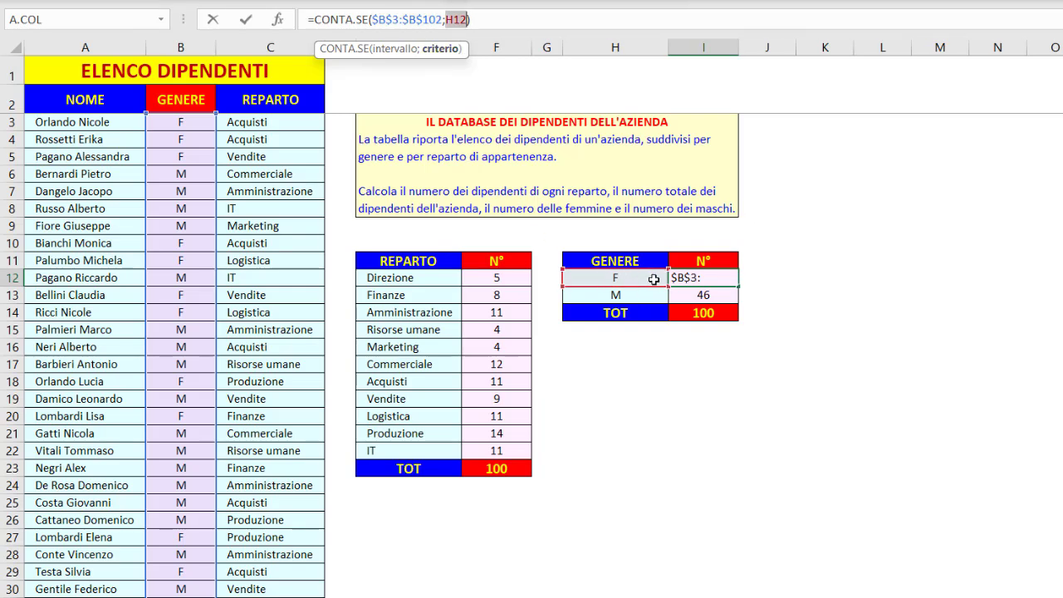
pyautogui.hotkey('ctrl', 'Return')
# Examine the range $B$3:$B$102 and the criterion H13 in the male employee count formula in I13
pyautogui.click(693, 297)
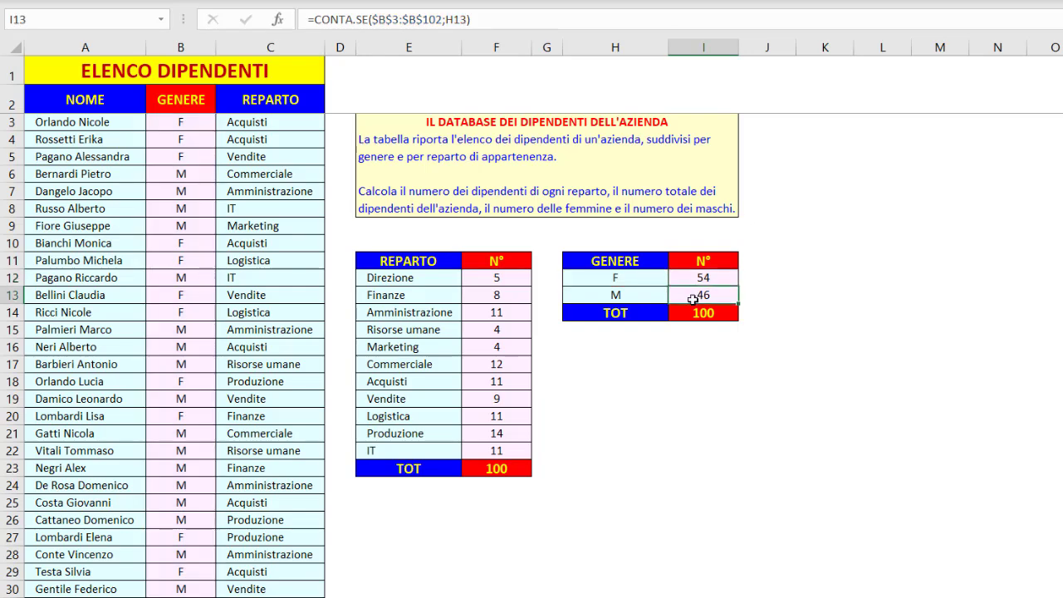
pyautogui.click(404, 21)
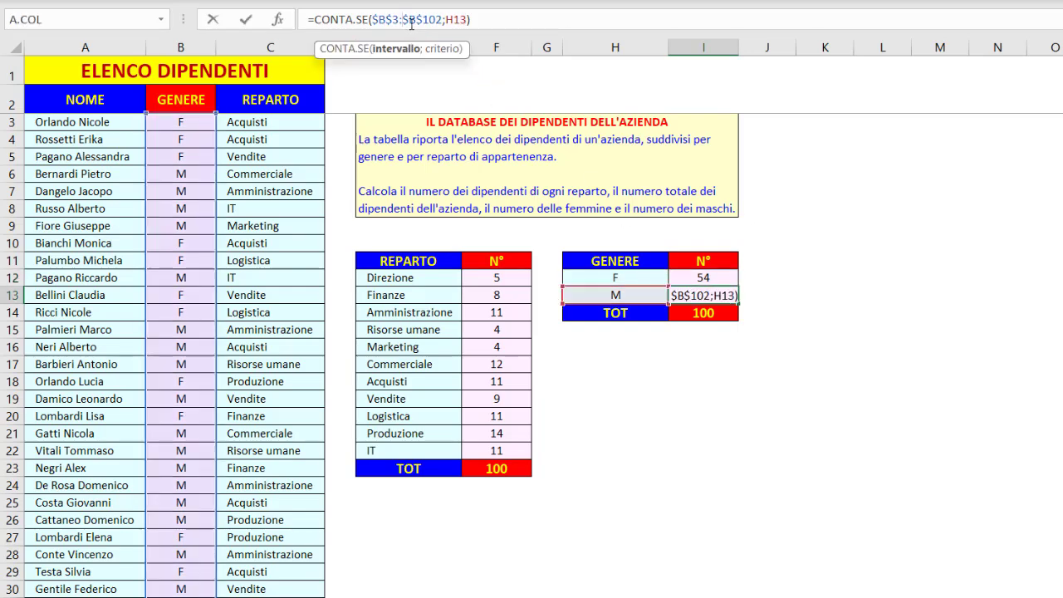
pyautogui.doubleClick(457, 19)
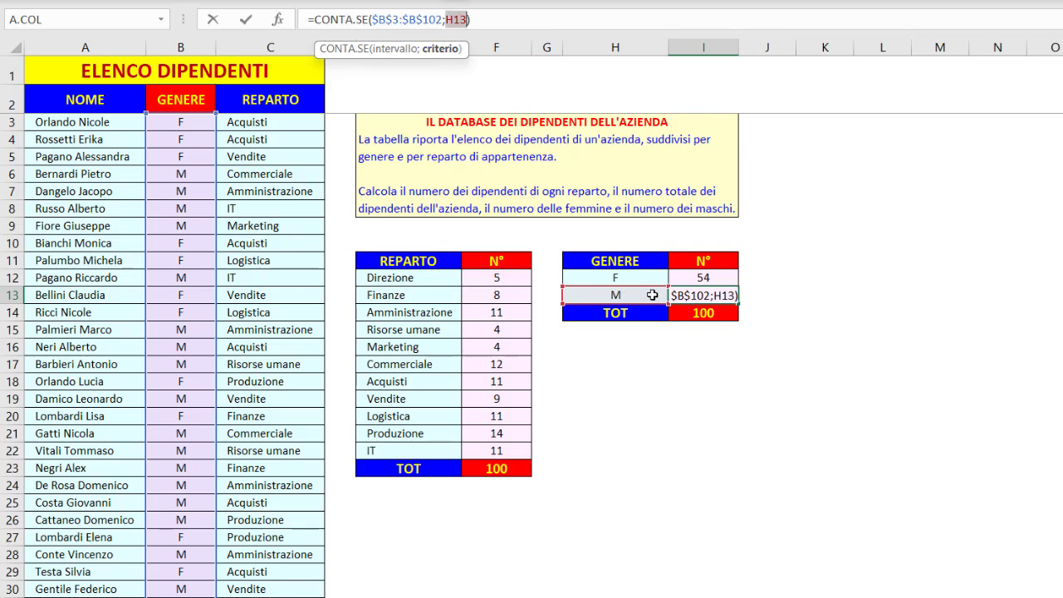
pyautogui.hotkey('ctrl', 'Return')
pyautogui.click(635, 126)
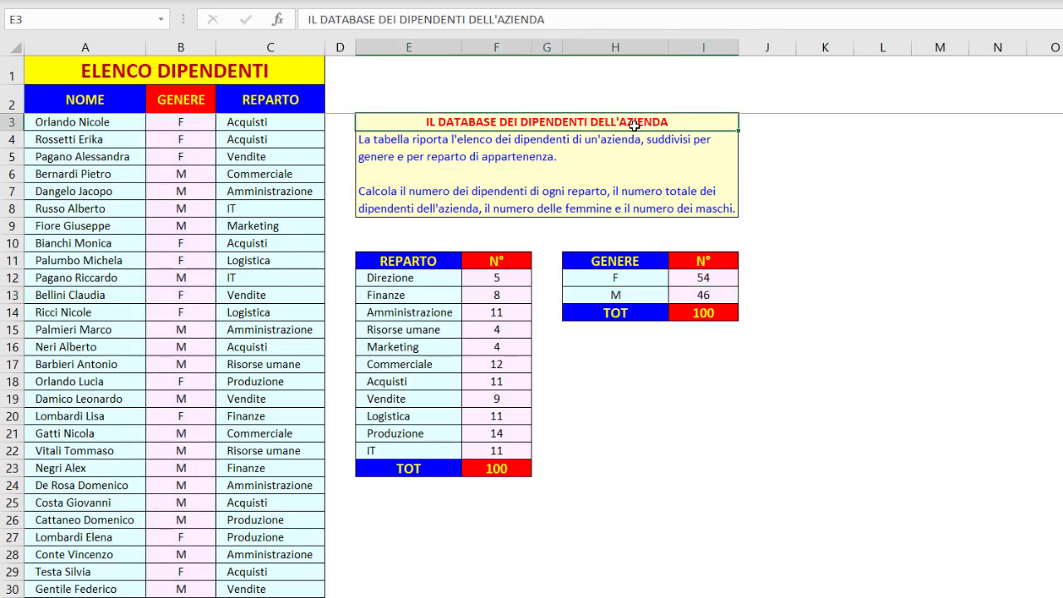